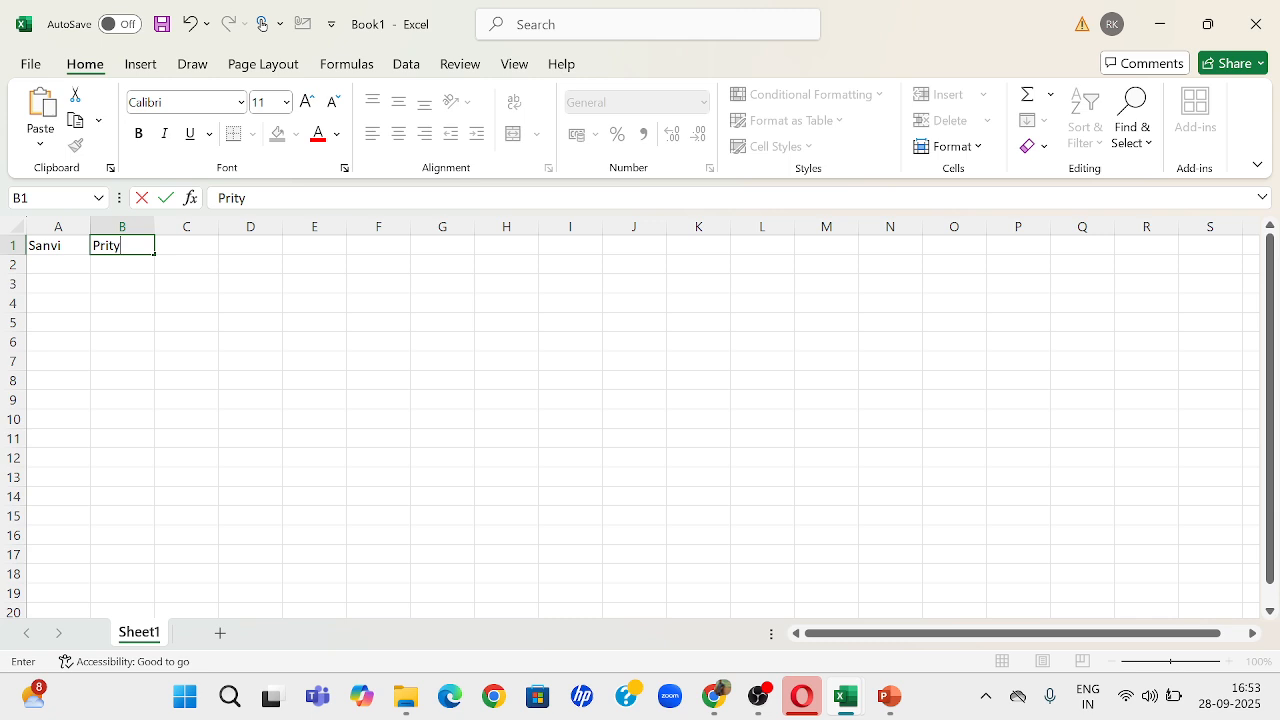
Step: Commit the name entered in cell B1 and select the whole of row 1
click(274, 340)
click(15, 244)
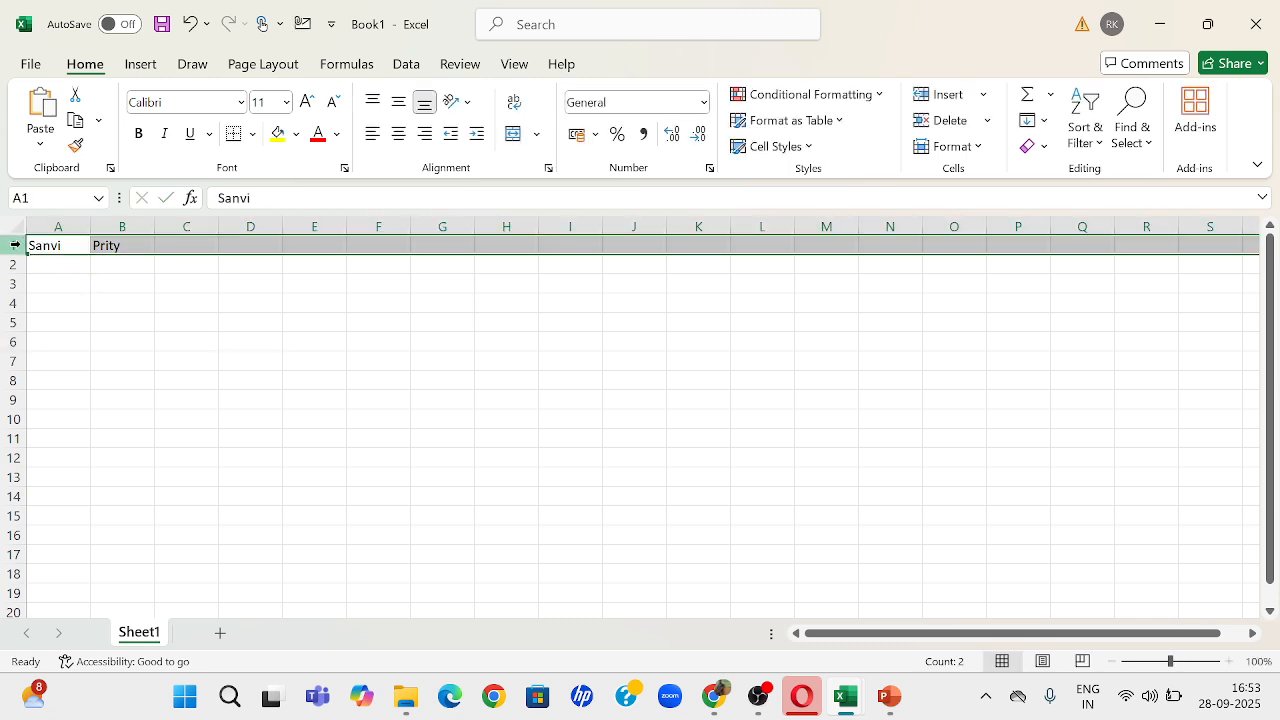
click(131, 243)
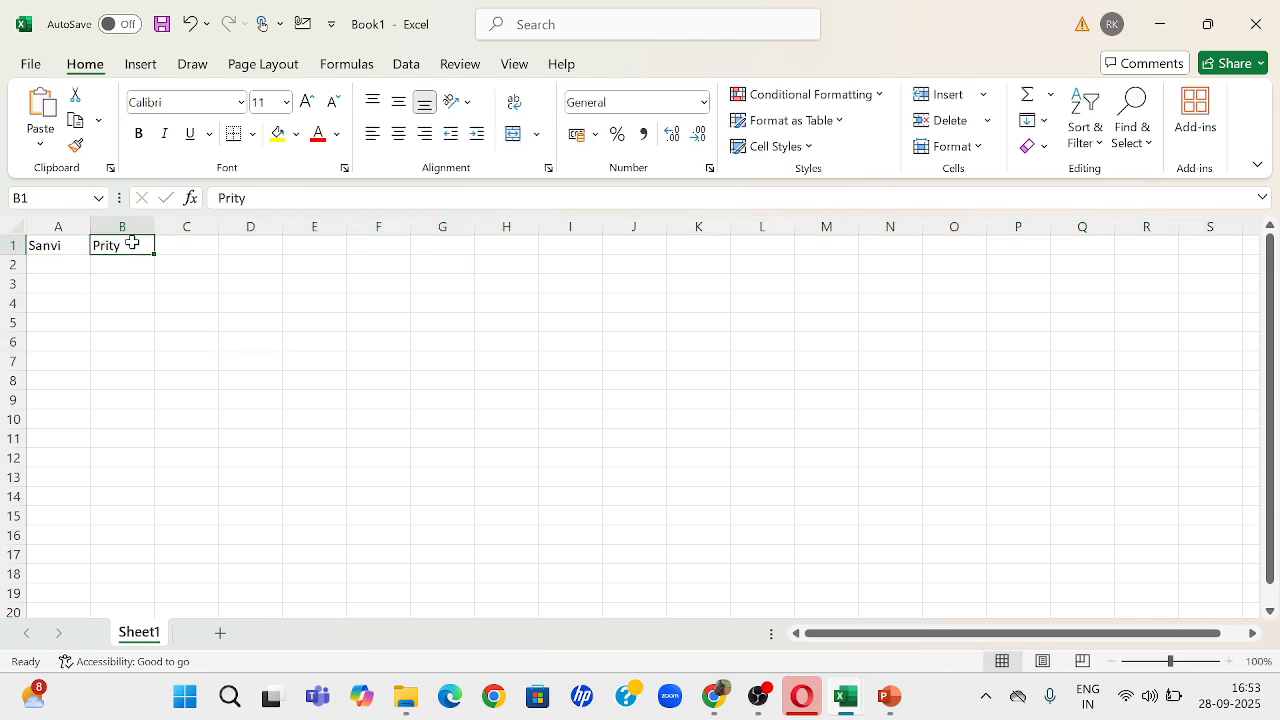
click(104, 299)
click(15, 245)
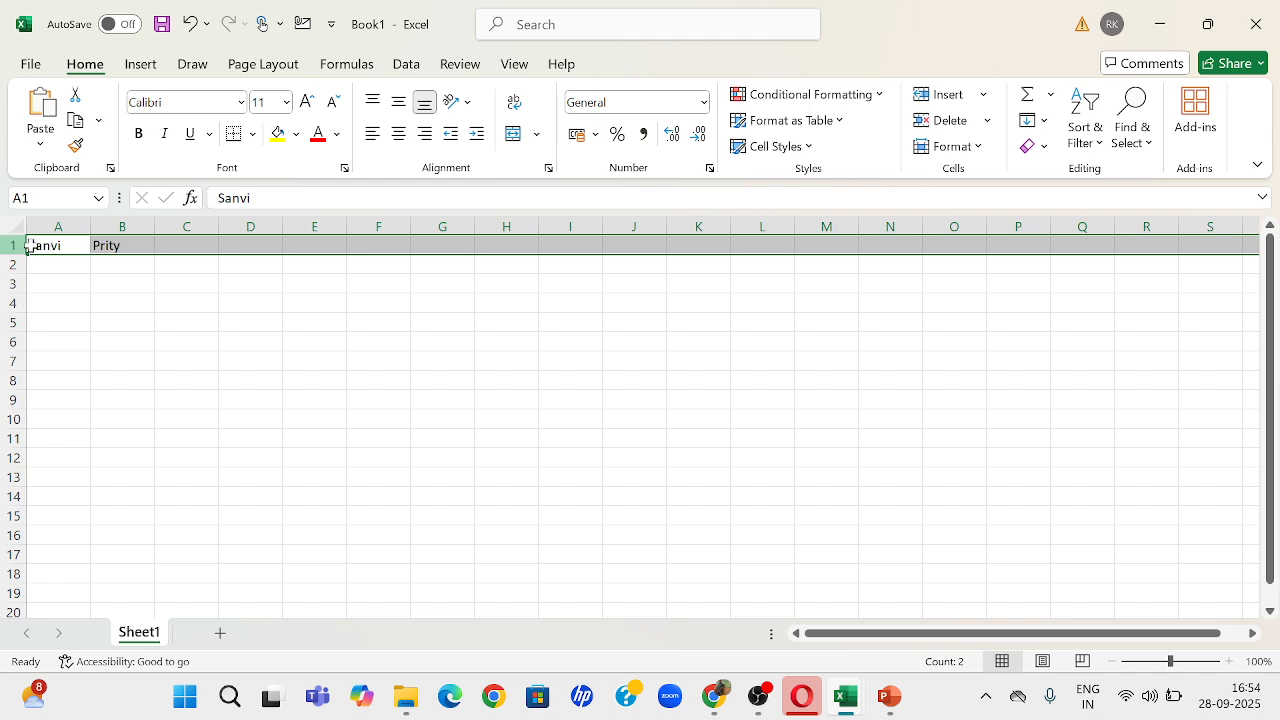
Step: Select column A and cell A1, followed by column B and cell B1
click(56, 226)
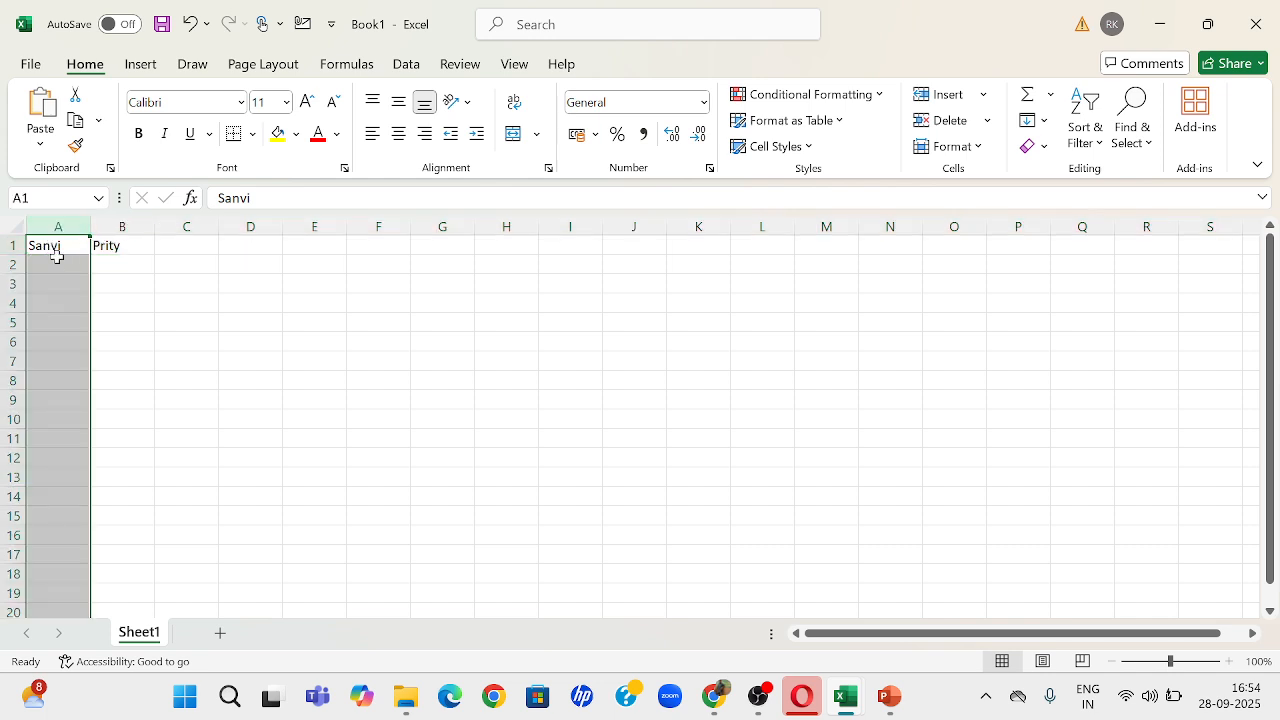
drag(48, 247, 120, 222)
click(120, 226)
click(118, 246)
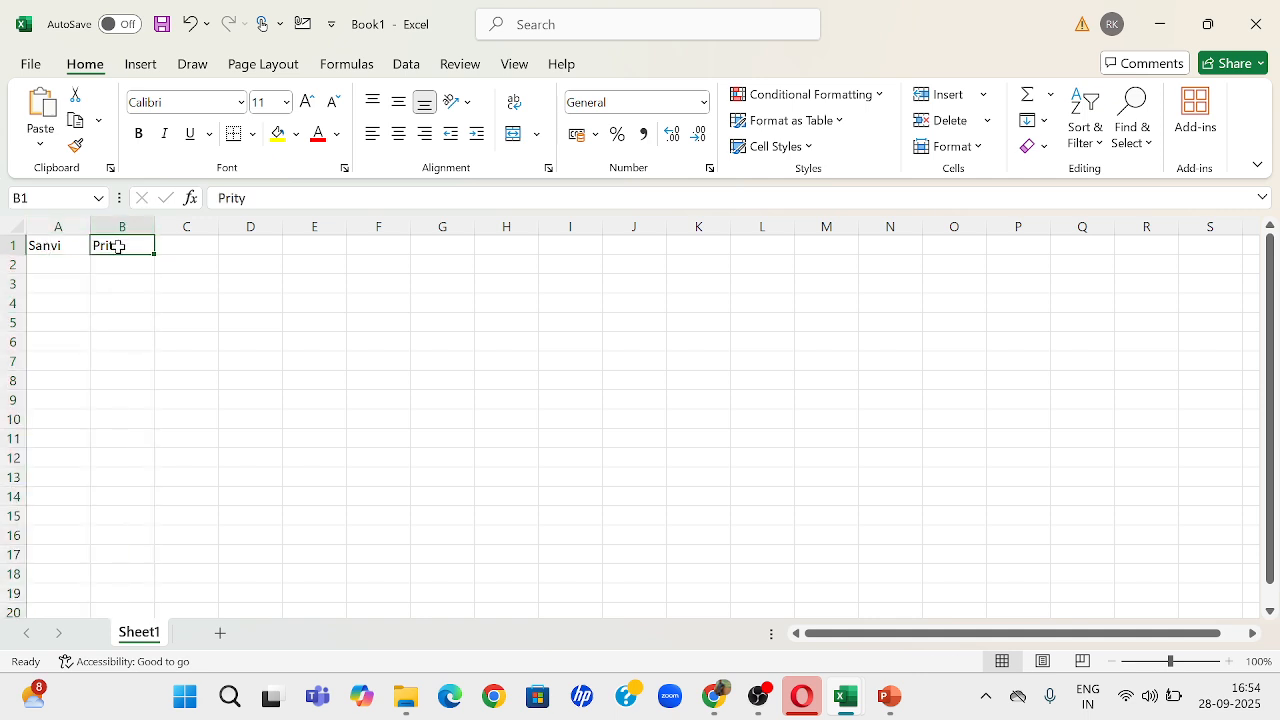
Step: Switch to the PowerPoint course outline to show slide 8 on data types, and return to the Excel worksheet
key(alt+Tab)
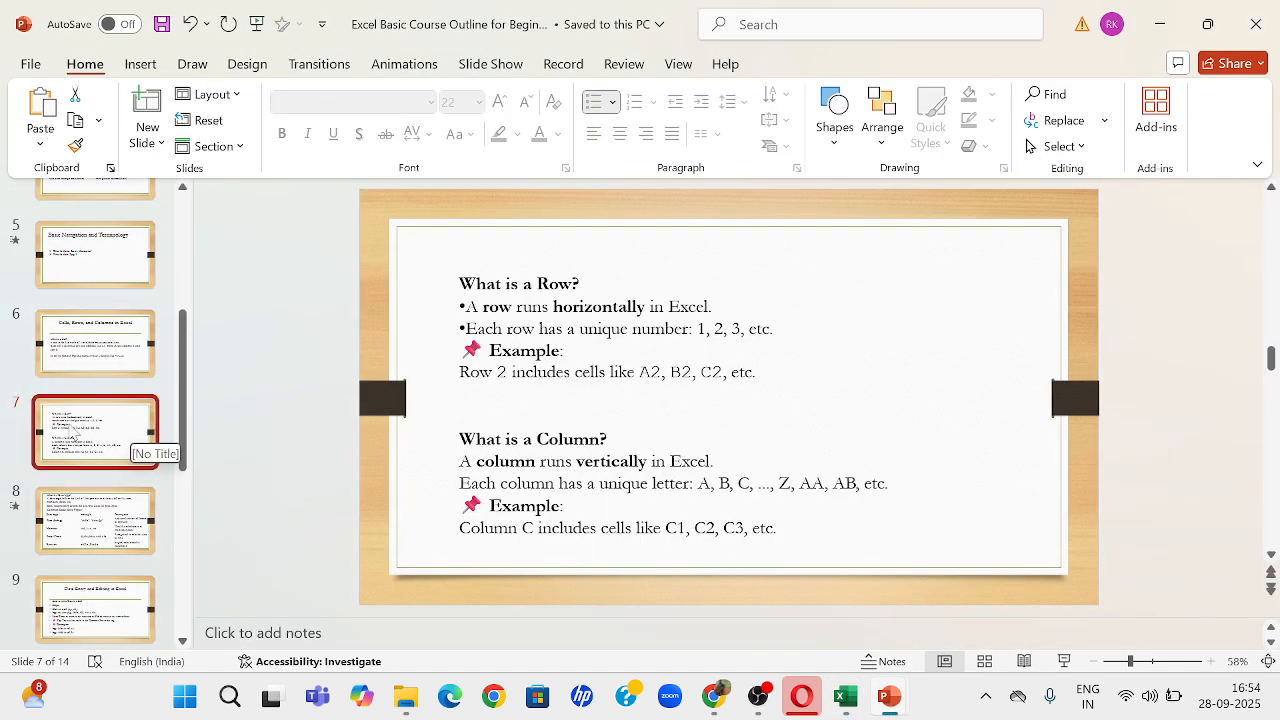
key(Down)
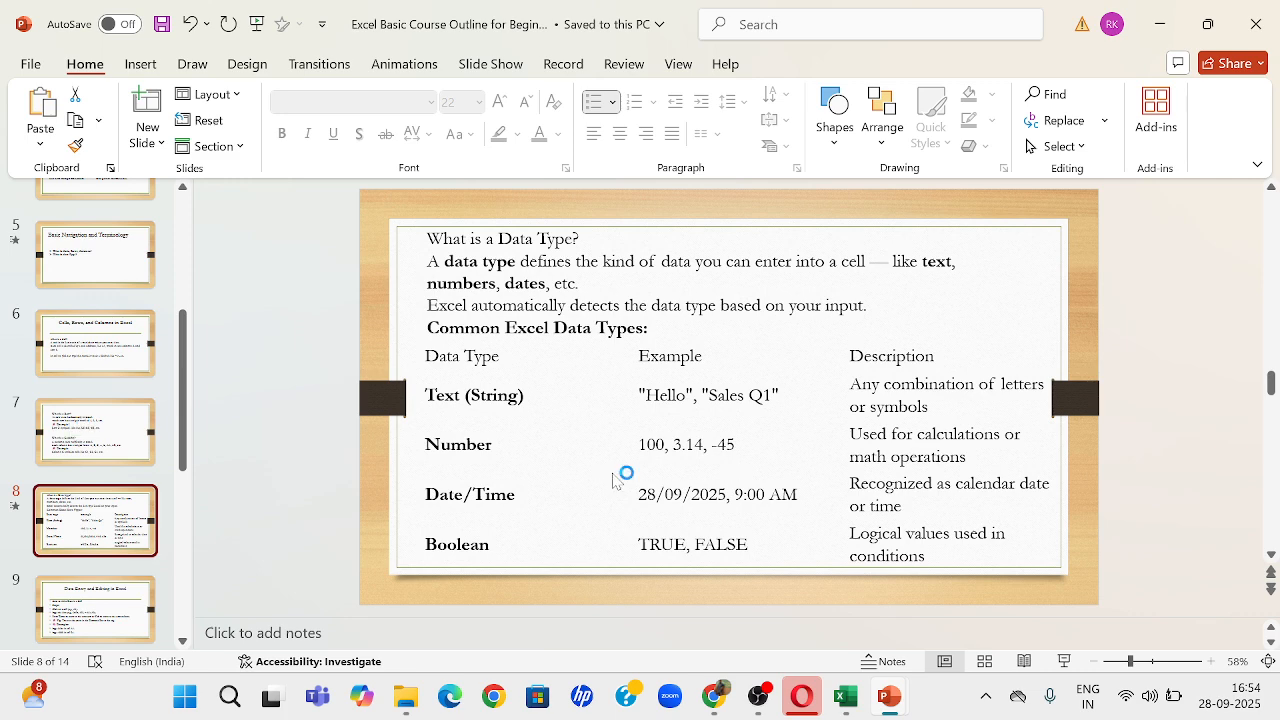
key(alt+Tab)
click(180, 283)
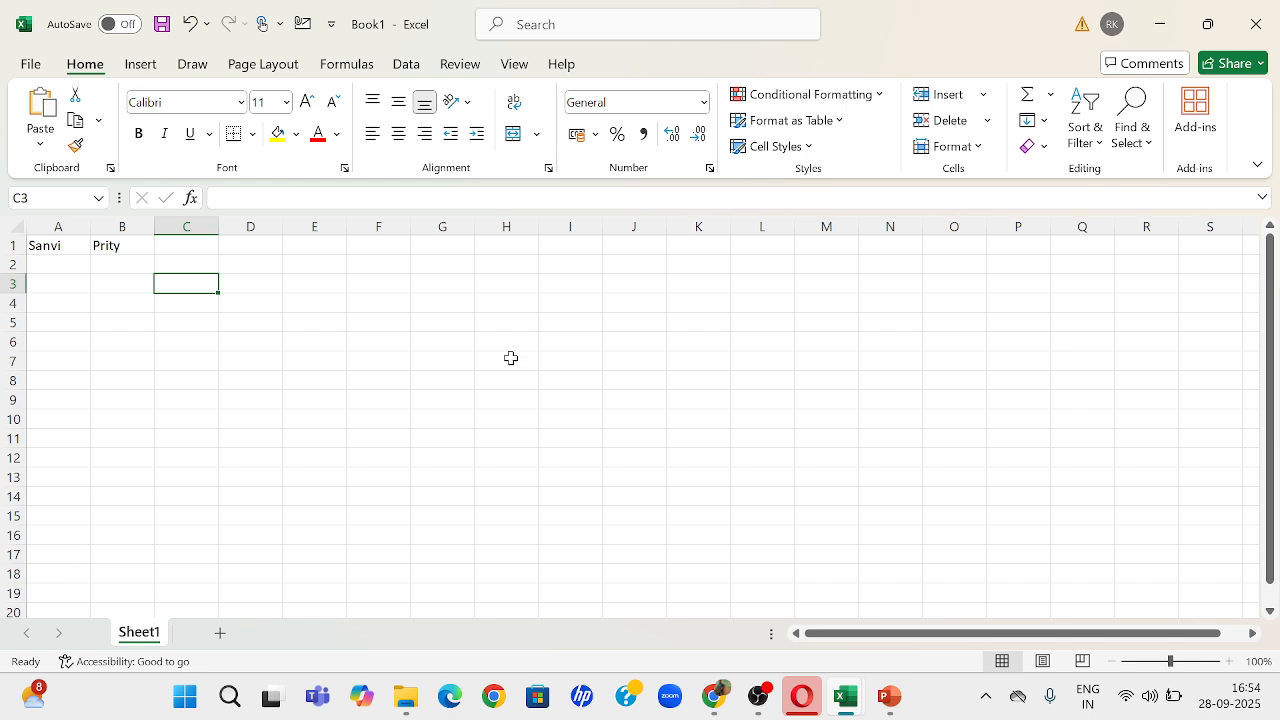
Step: Enter the number 1234 in cell A2, below the name in column A
click(50, 247)
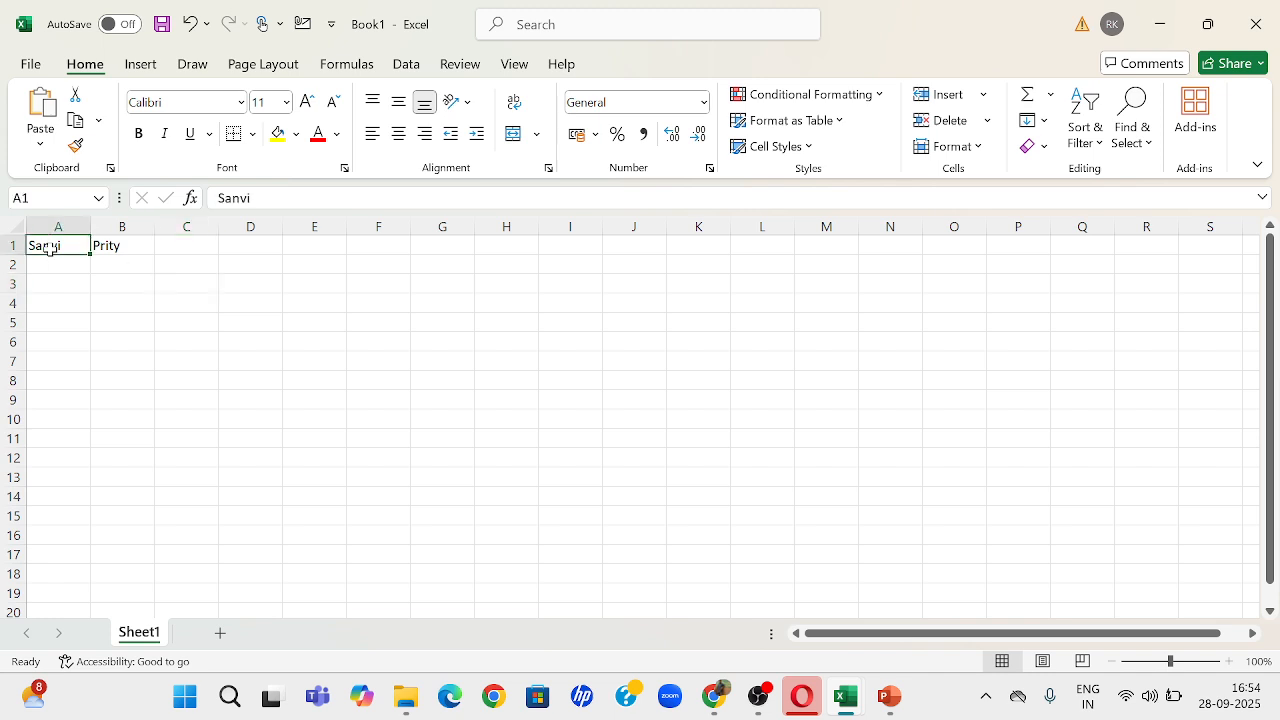
click(54, 260)
text(1)
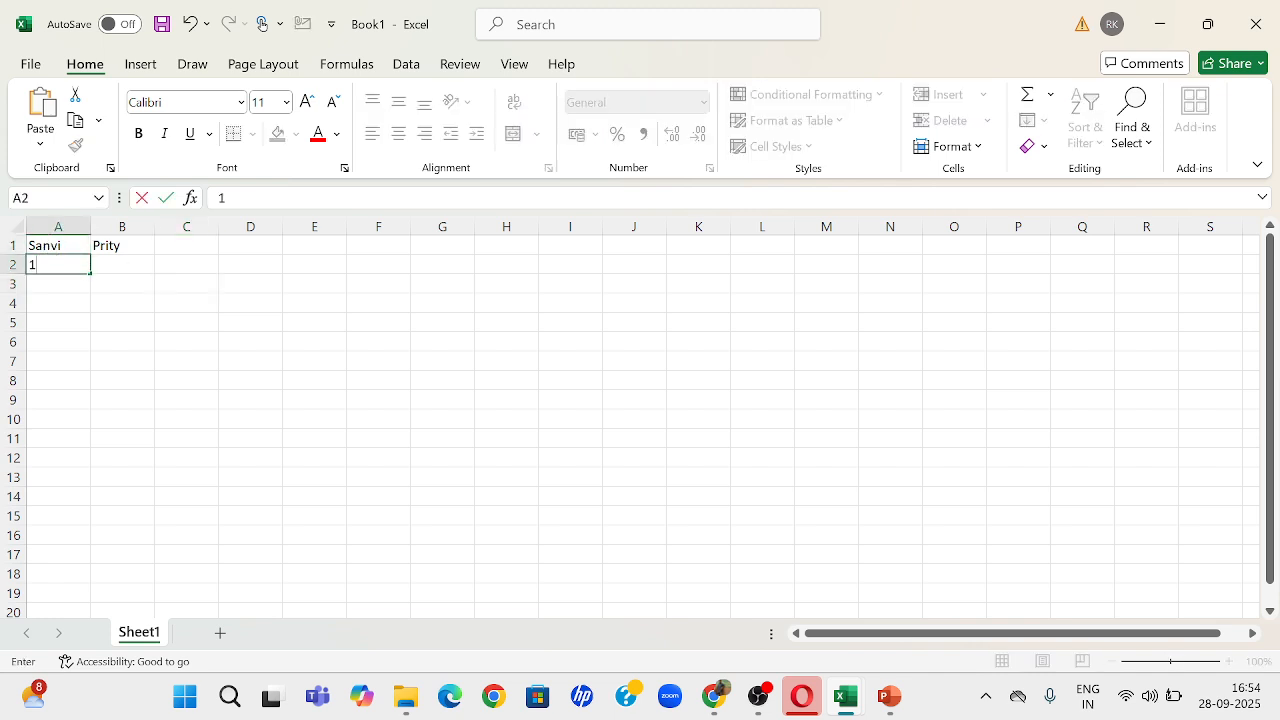
text(234)
Step: Enter the date 12-Sep-2026 in cell A3 and reselect that cell to inspect its stored value
click(55, 285)
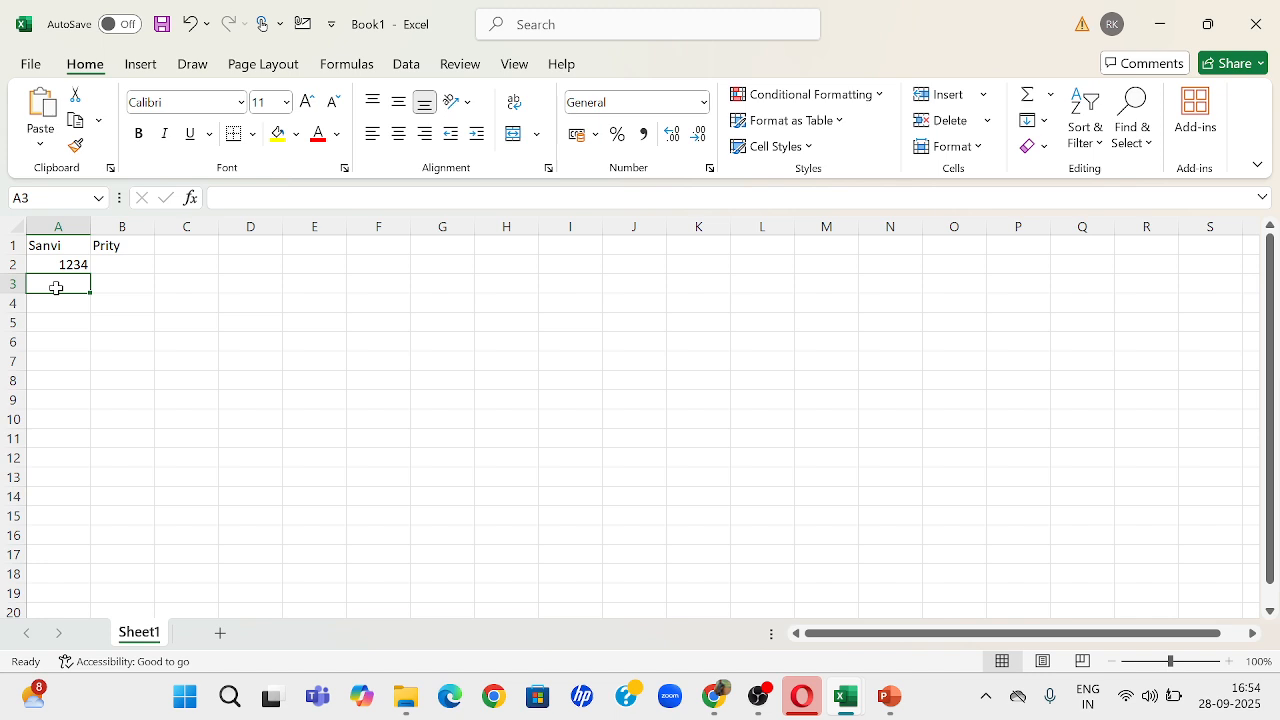
text(12-S)
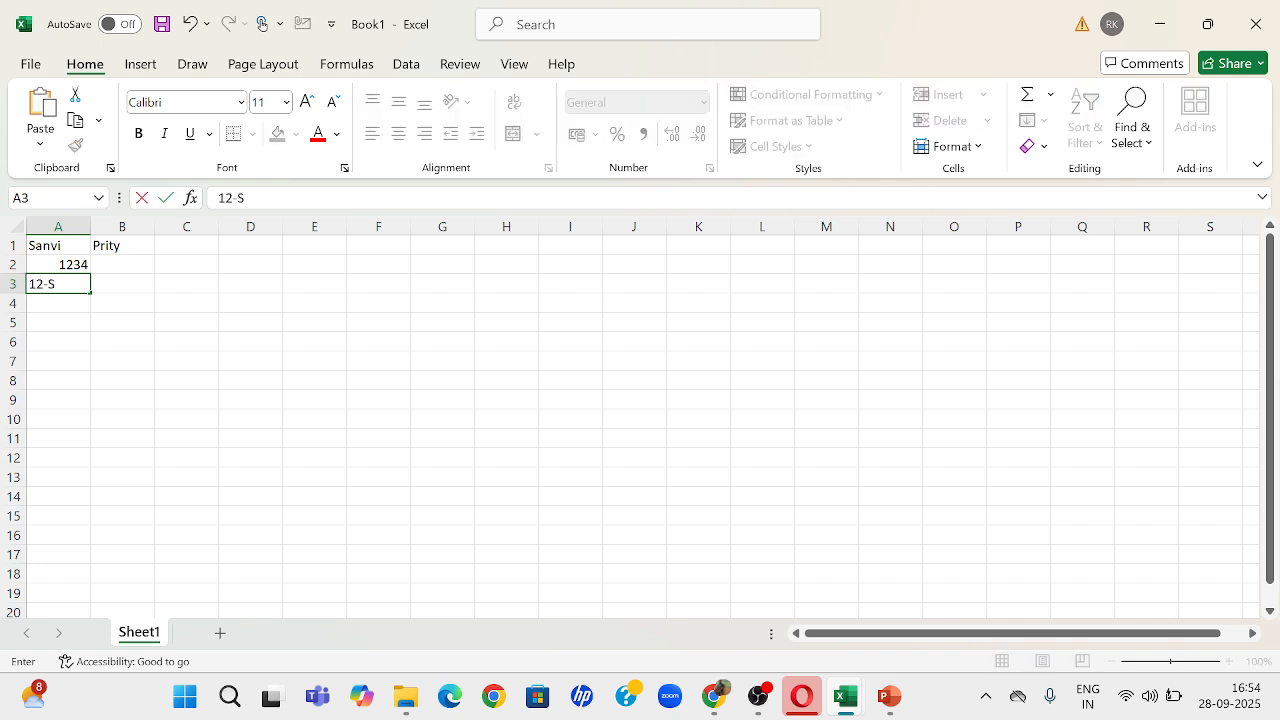
text(ep-2026)
key(Return)
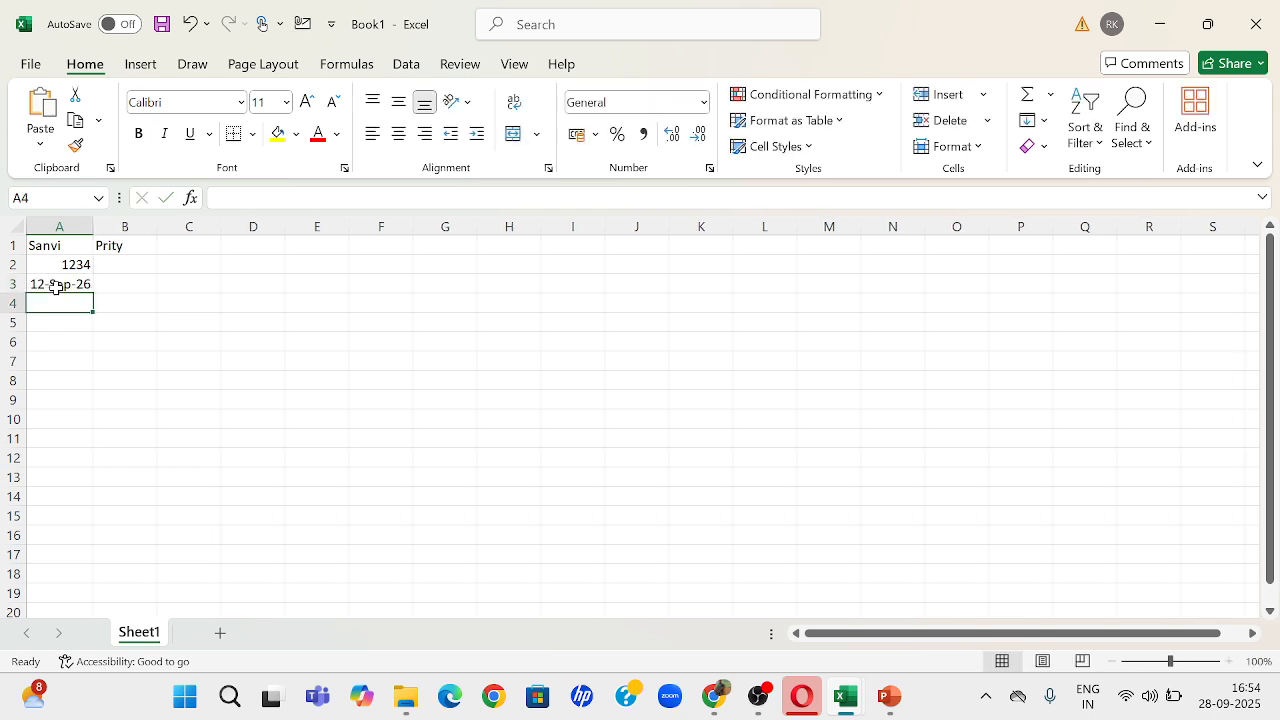
click(57, 284)
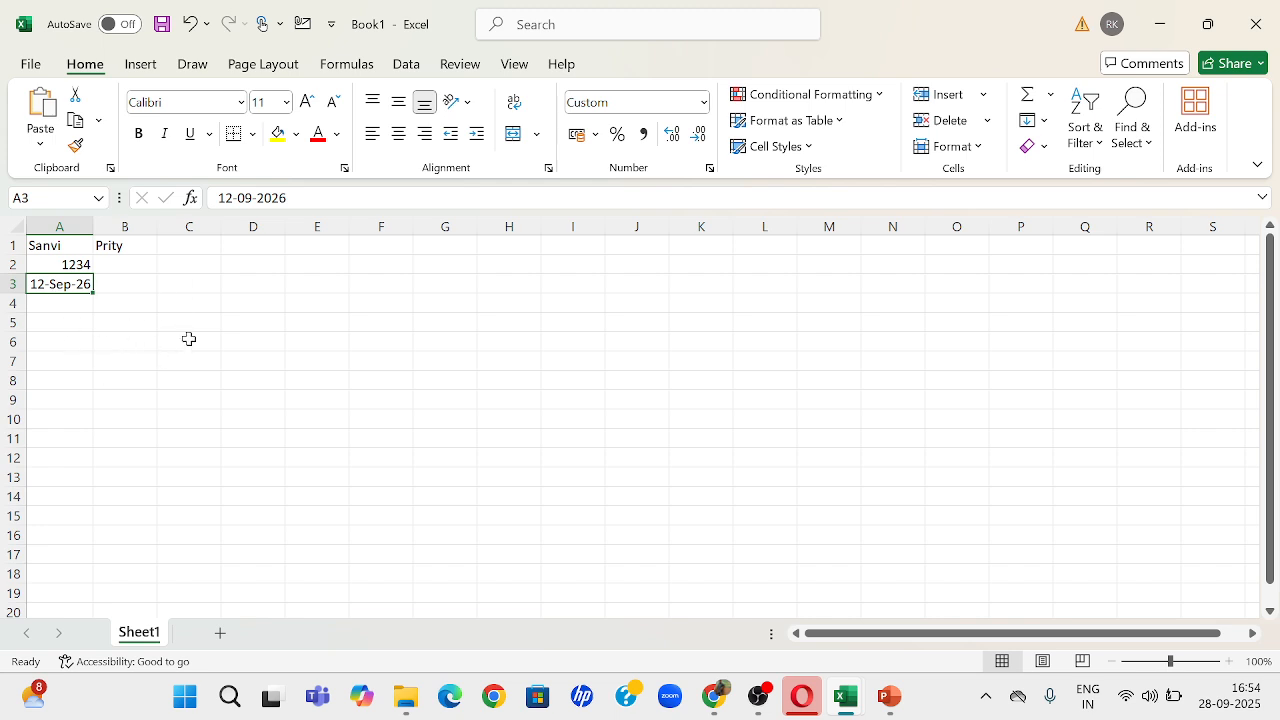
Step: Show slide 9 on data entry and editing in the PowerPoint outline and switch back to Excel
key(alt+Tab)
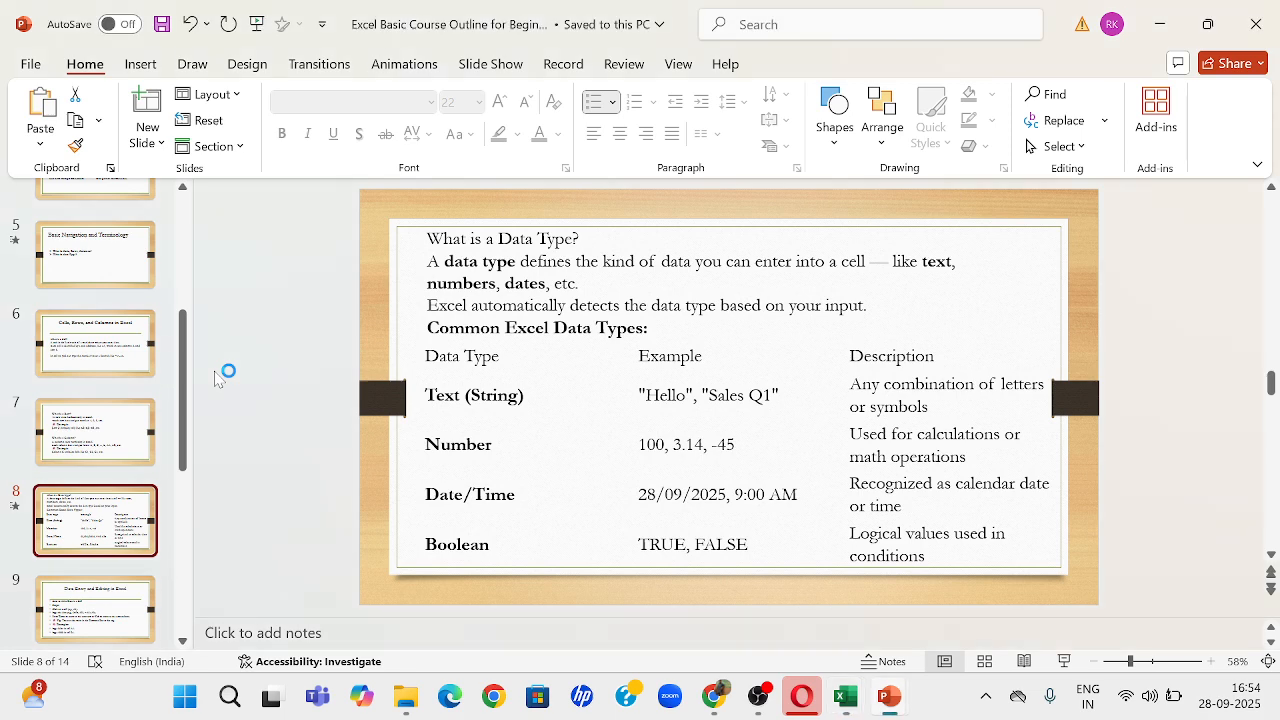
click(96, 606)
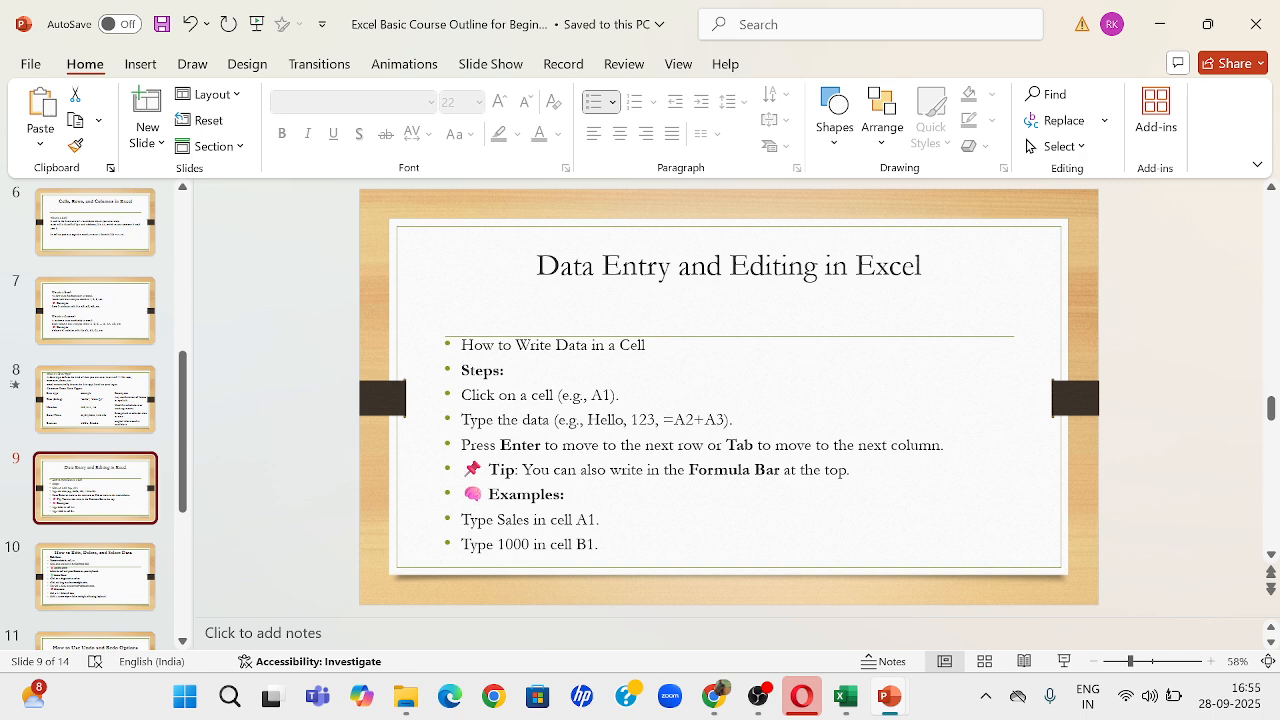
key(alt+Tab)
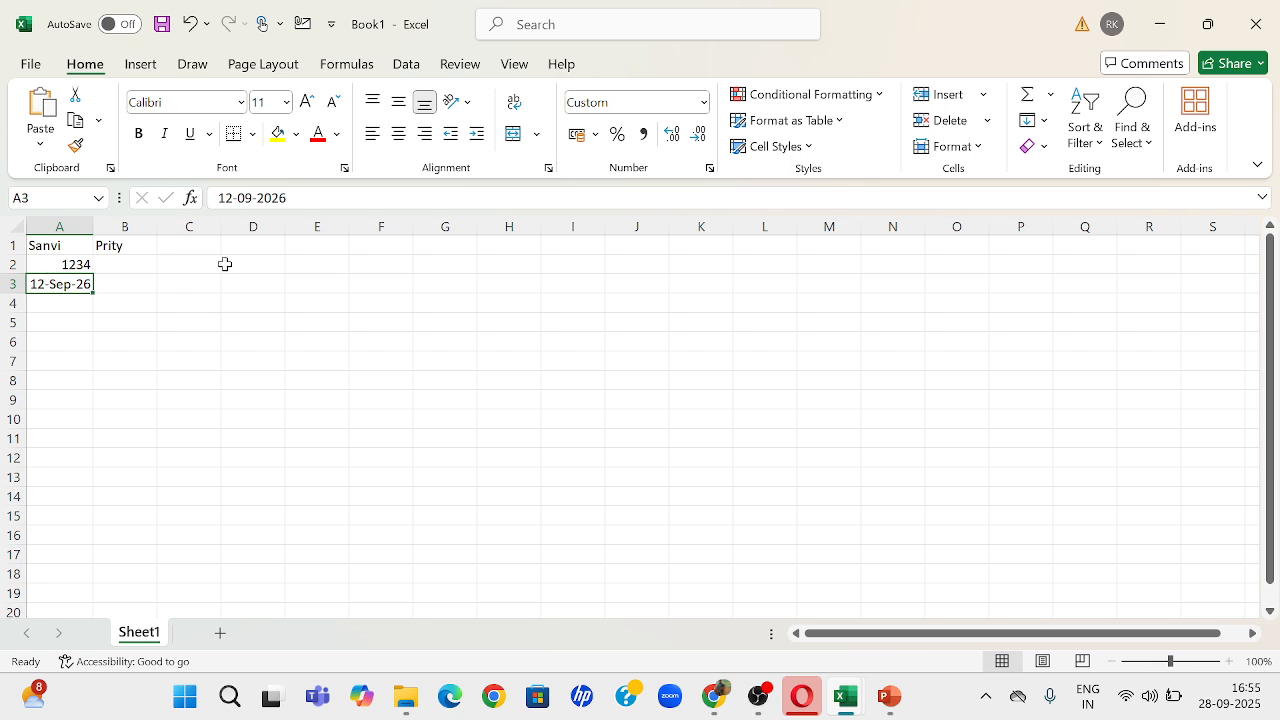
Step: Change the year of the date in cell A3 to 2027
click(287, 198)
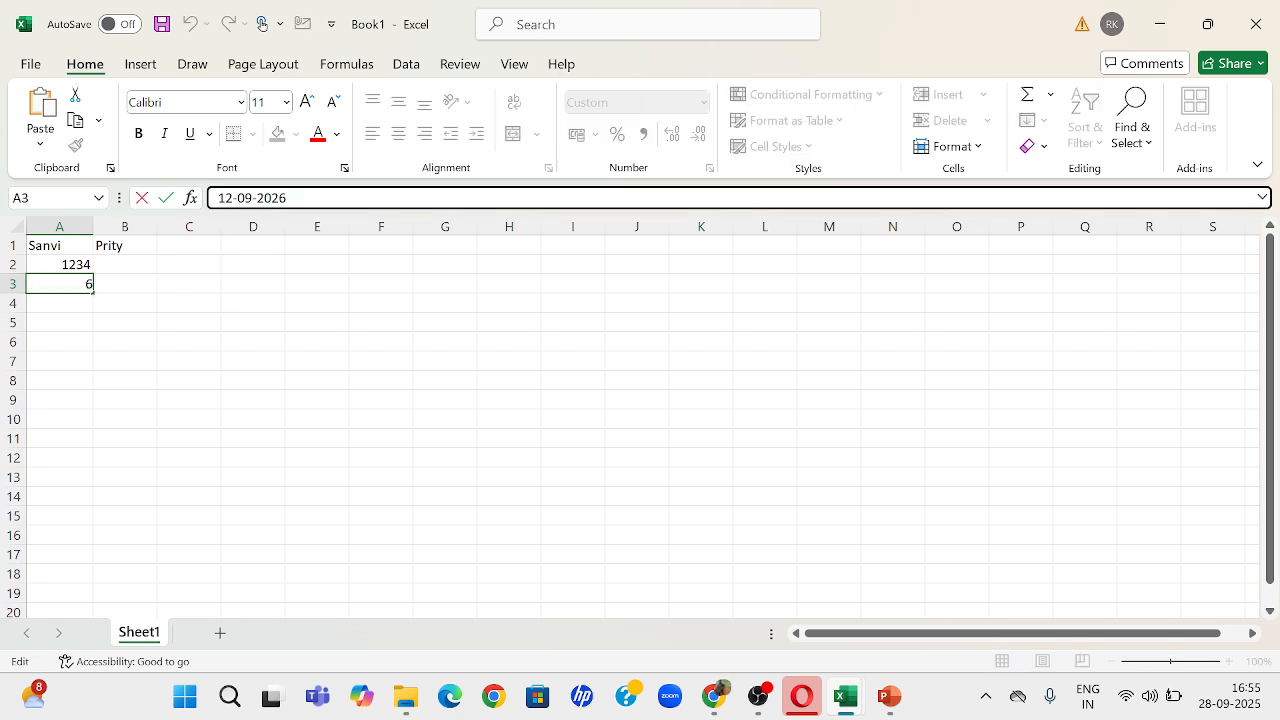
key(BackSpace)
text(7)
key(Return)
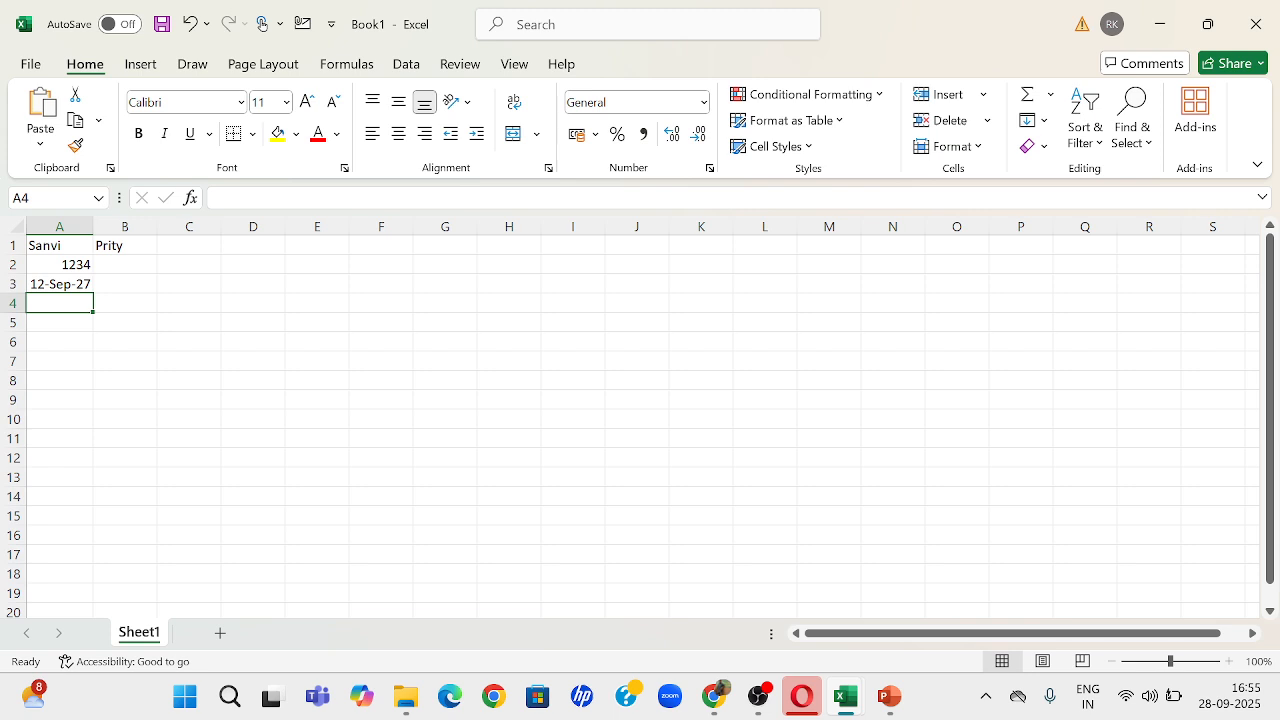
Step: Delete the date from cell A3
click(70, 287)
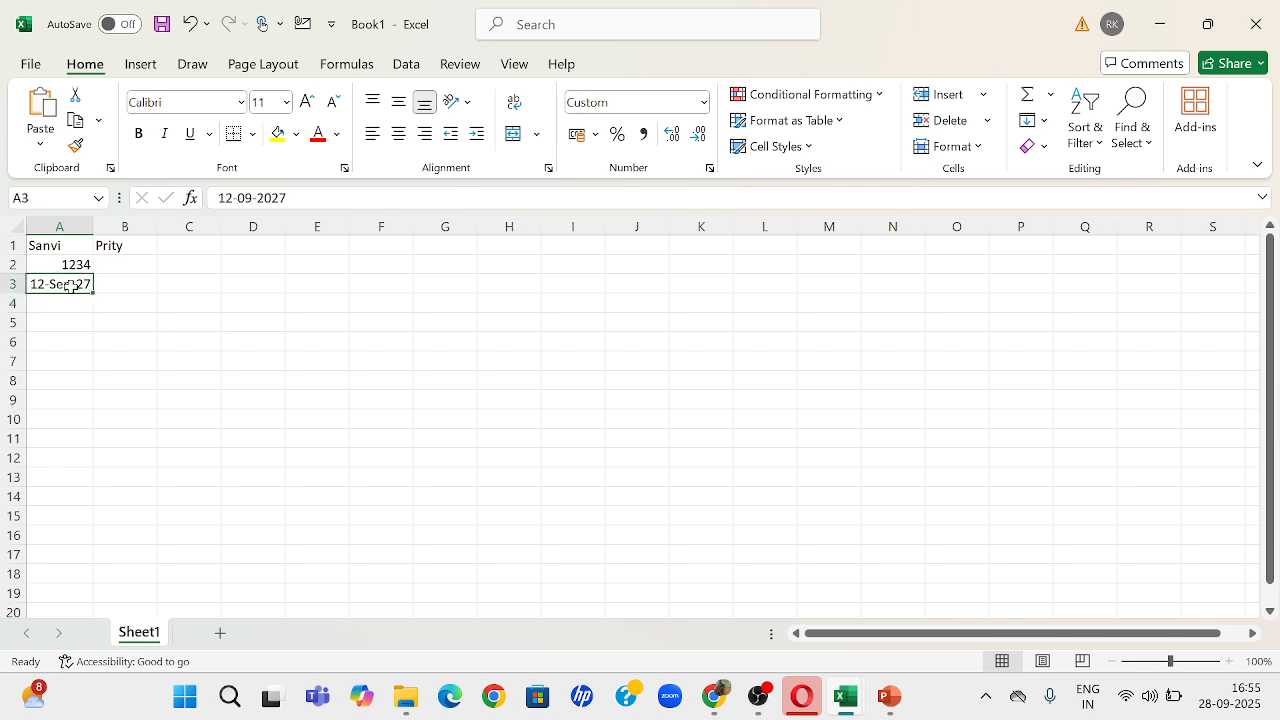
key(Delete)
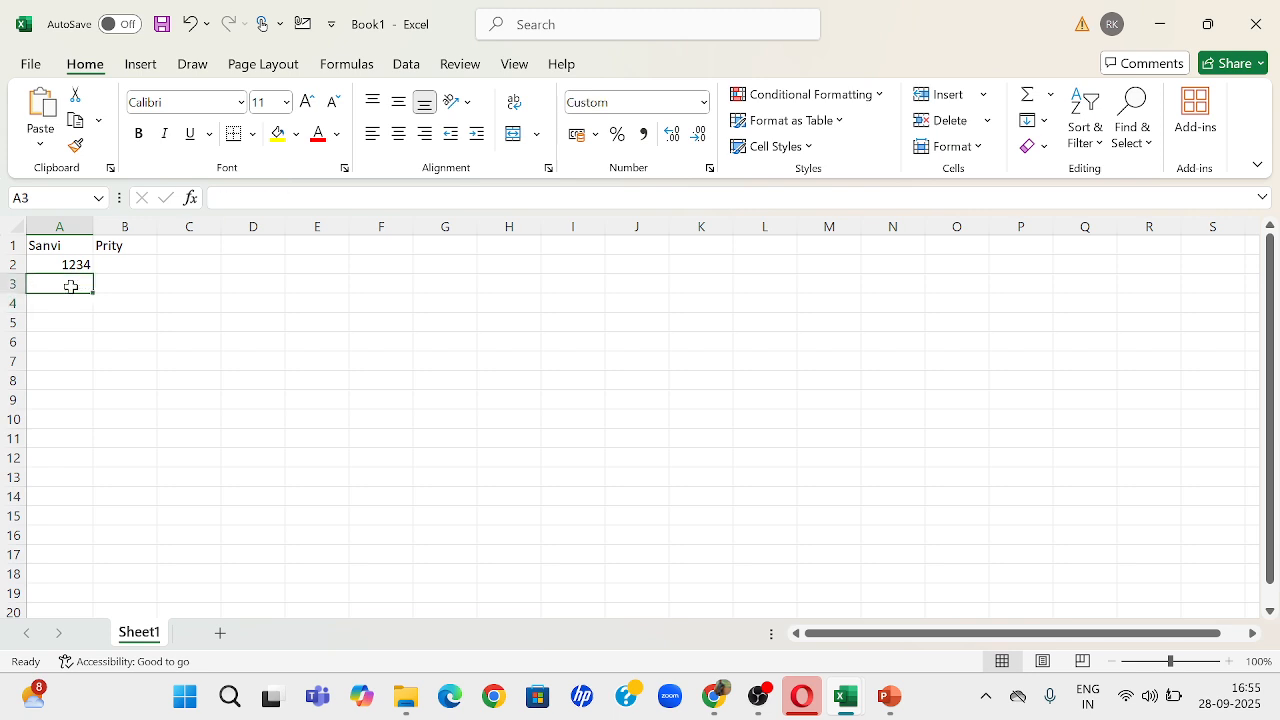
click(228, 299)
Step: Select the cell range A1 to A5, starting from cell A1
click(67, 246)
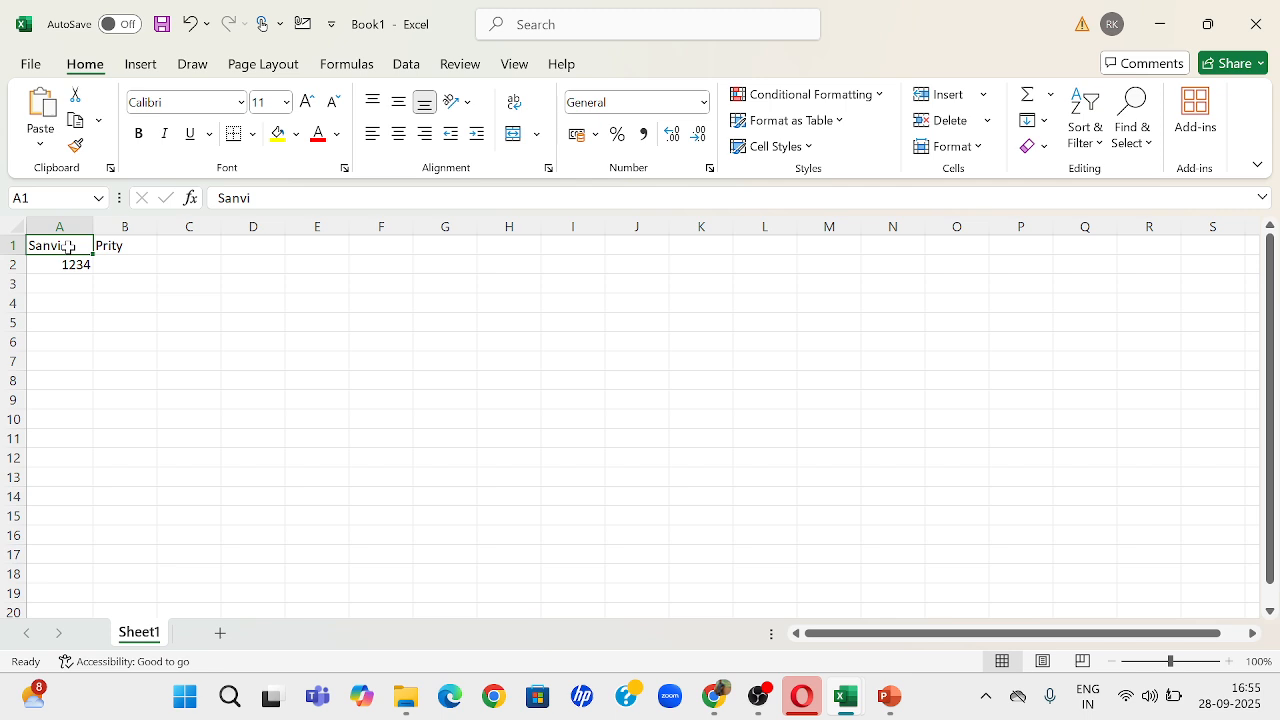
key(shift+Down)
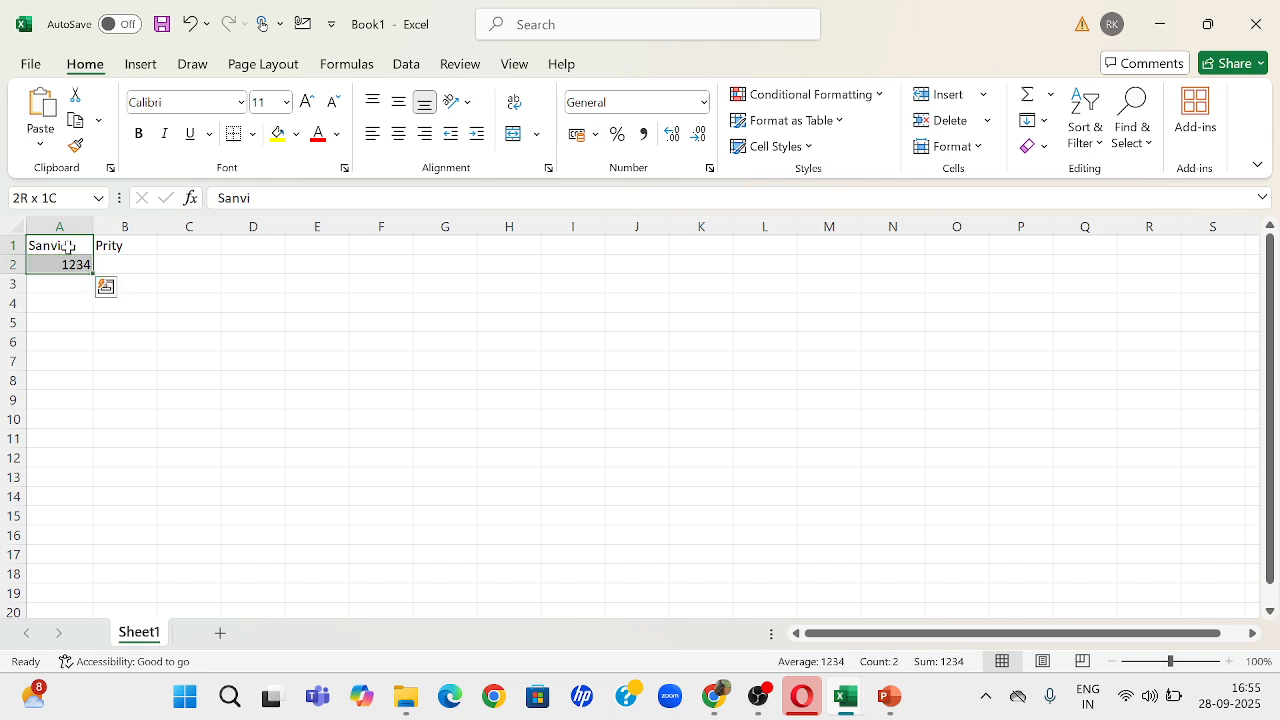
key(shift+Down)
key(shift+Down)
key(shift+Down)
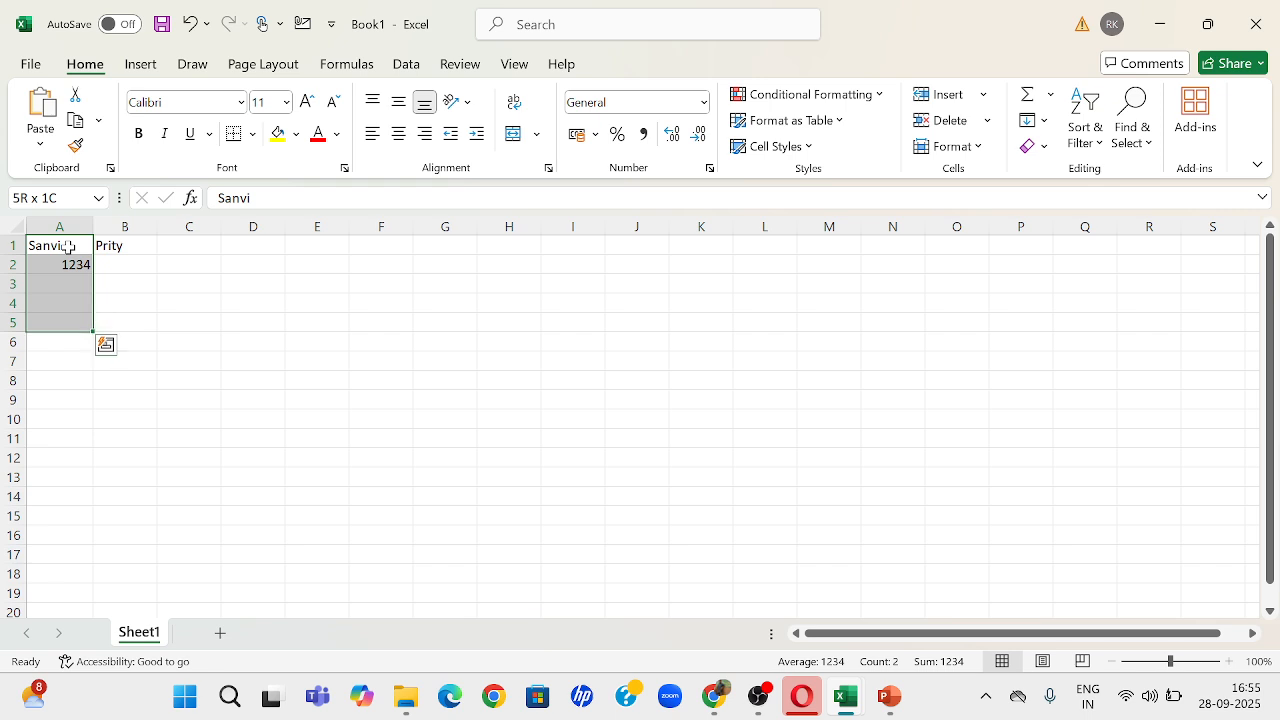
Step: Switch to the PowerPoint outline and show slide 10 on editing, deleting and selecting data, followed by slide 11 on undo and redo
key(alt+Tab)
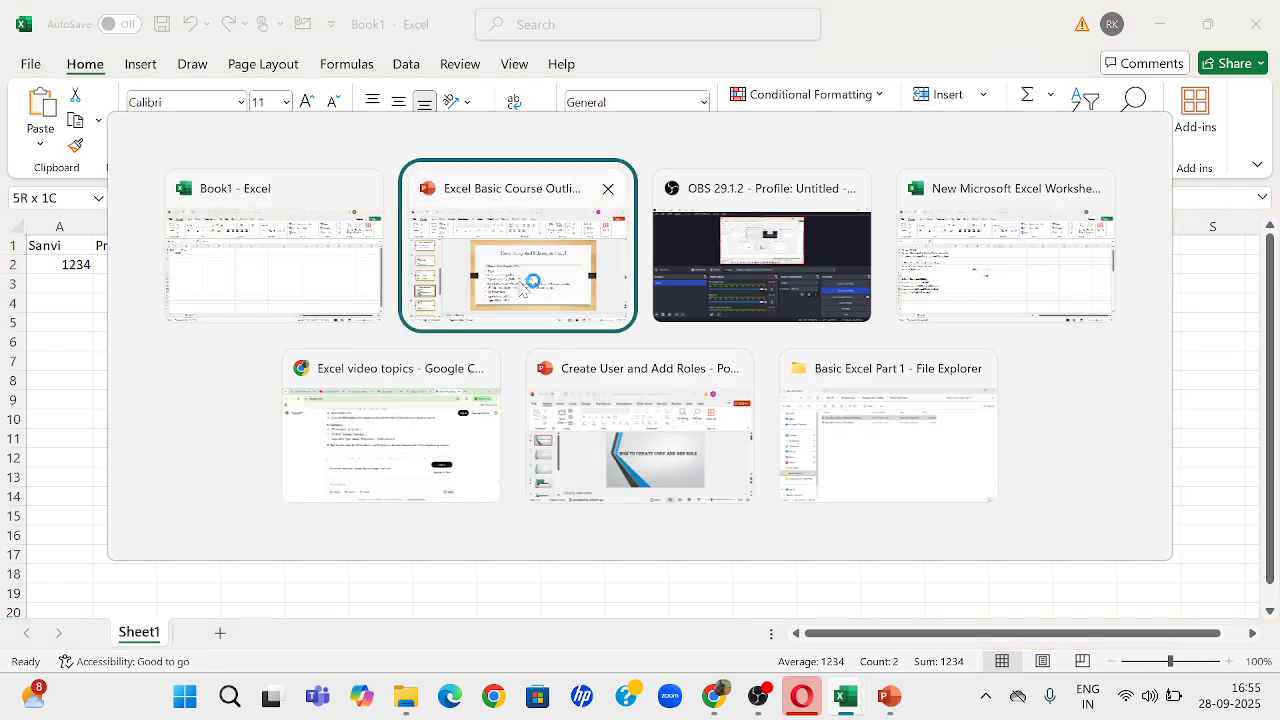
click(521, 291)
click(110, 572)
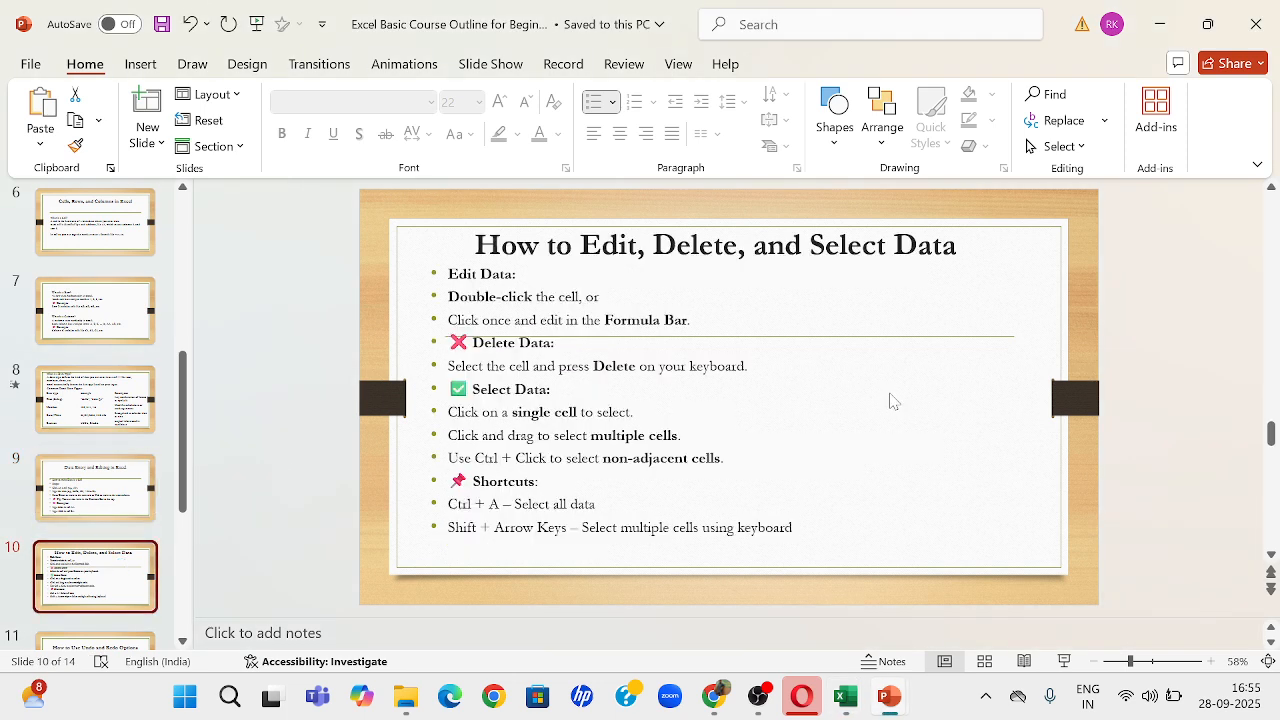
key(Down)
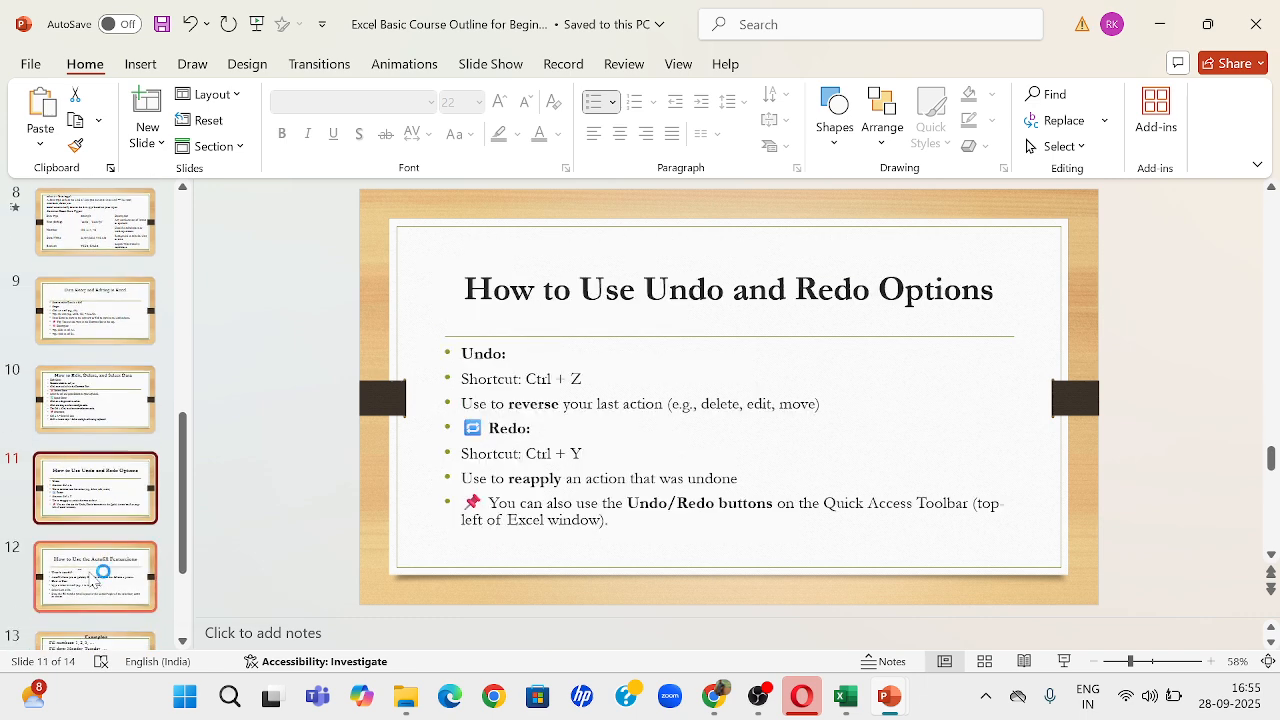
Step: Switch back to Excel and apply the red font color to the number in cell A2
key(alt+Tab)
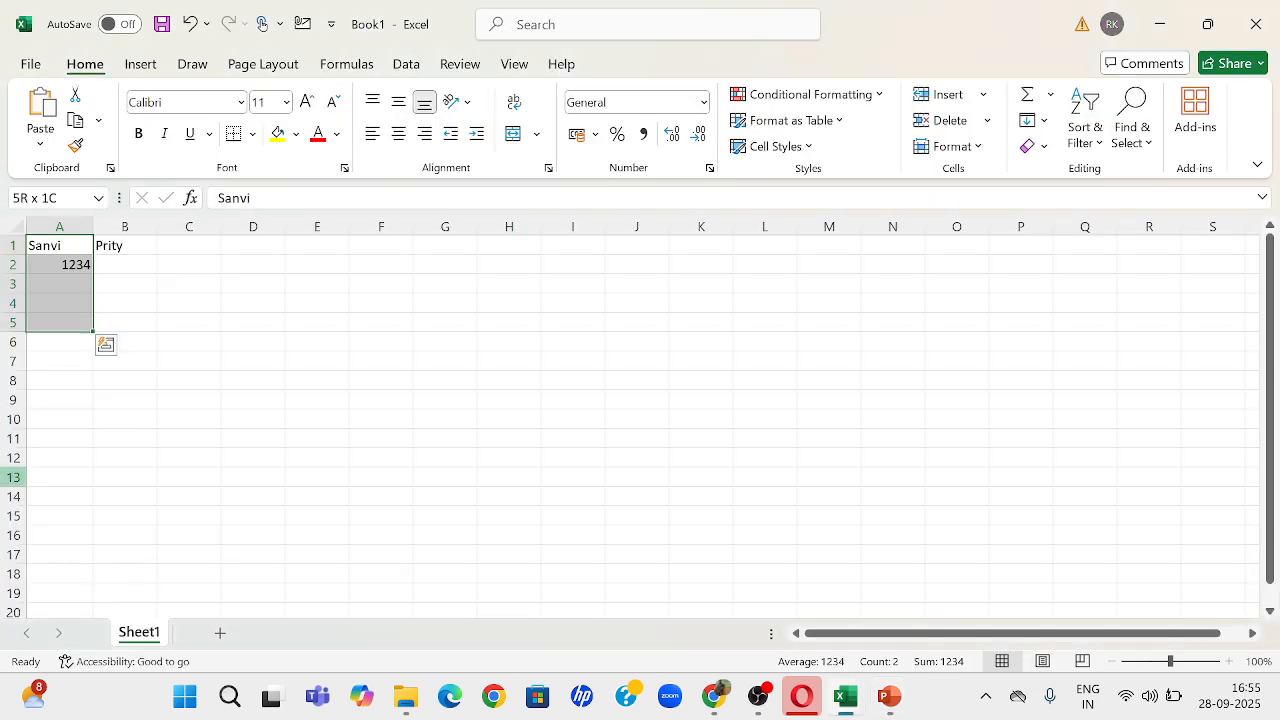
click(80, 262)
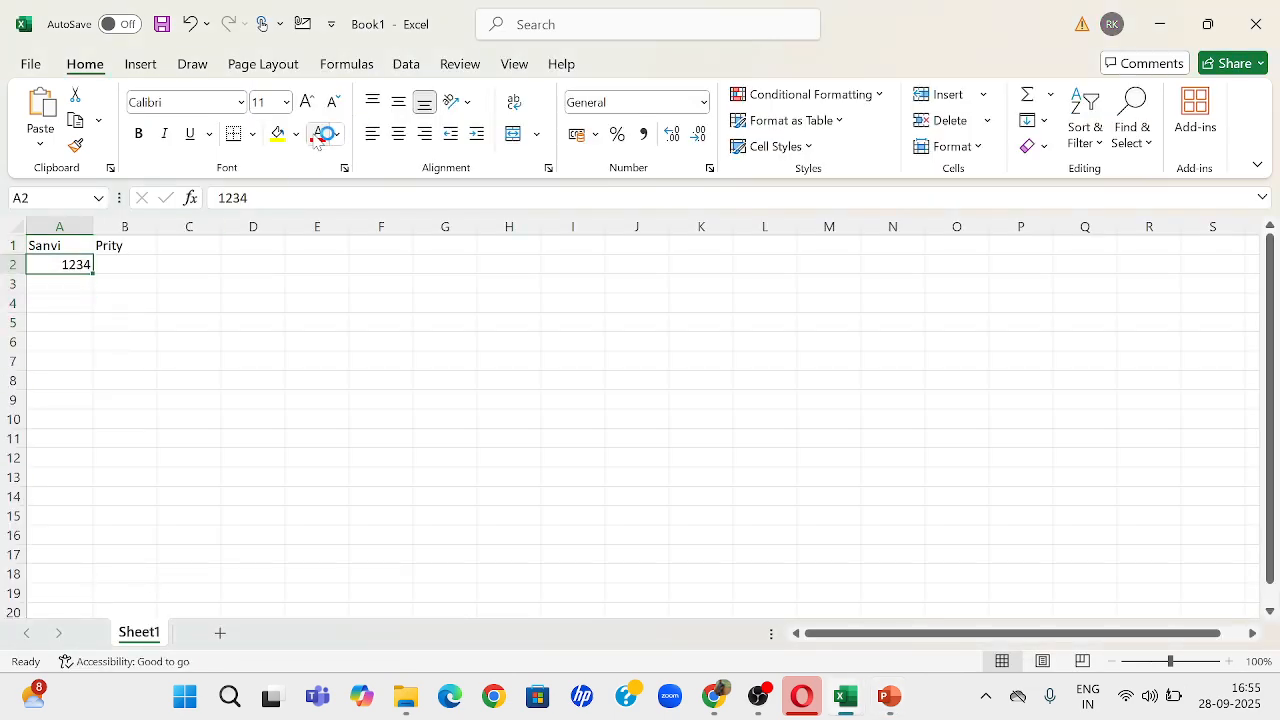
click(320, 134)
Step: Enter the number 87766767 in cell B2
double_click(138, 266)
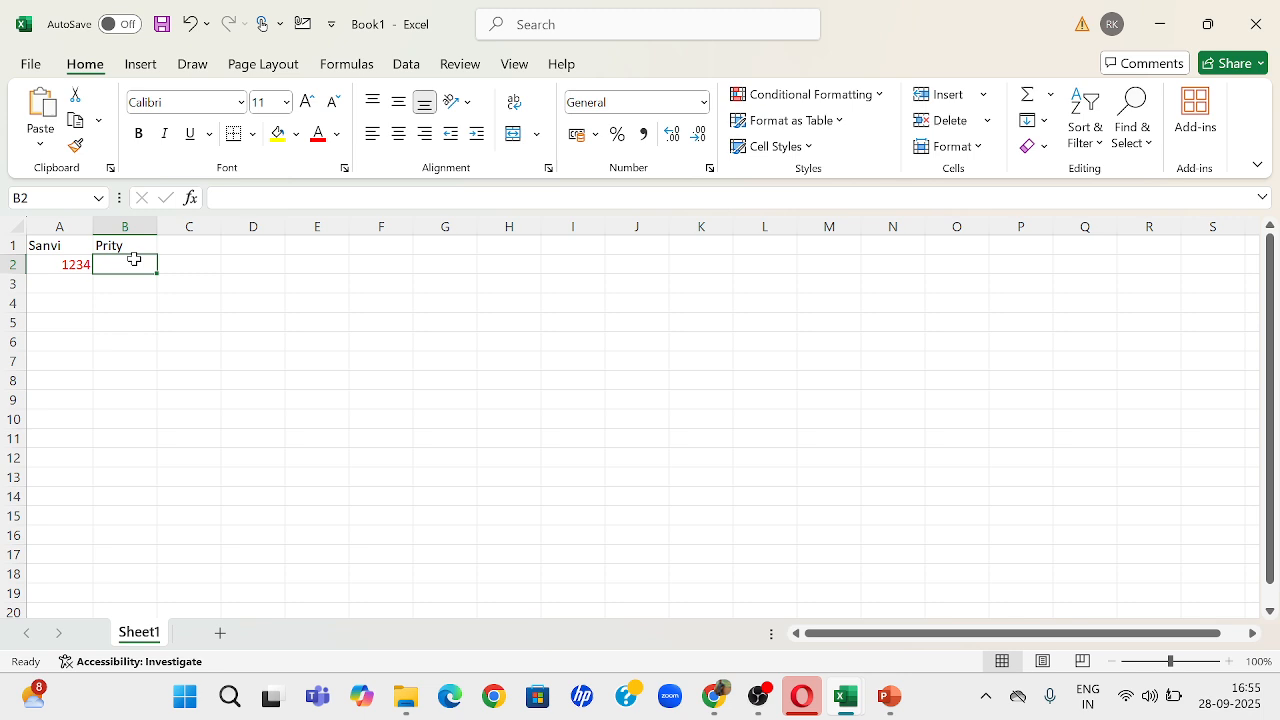
text(87766767)
click(163, 287)
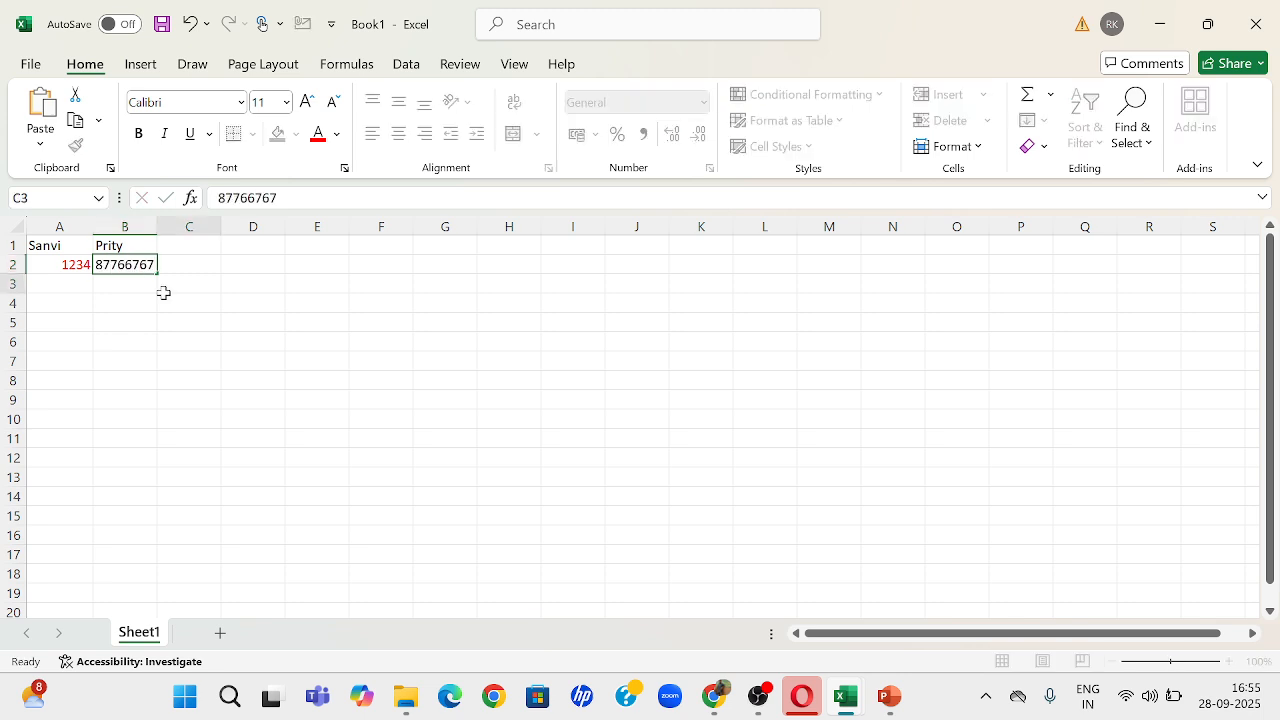
Step: Glance back at the undo and redo slide in PowerPoint, return to Excel, and repeat the red font color on cell B2
key(alt+Tab)
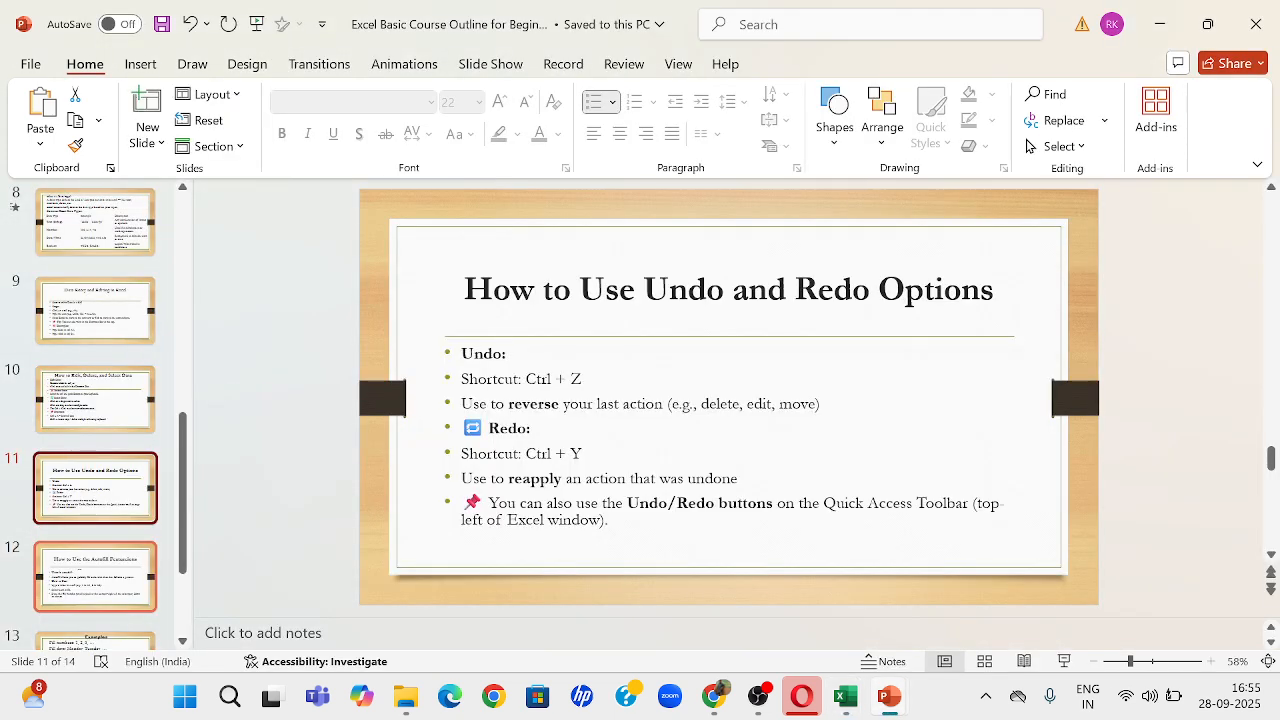
key(alt+Tab)
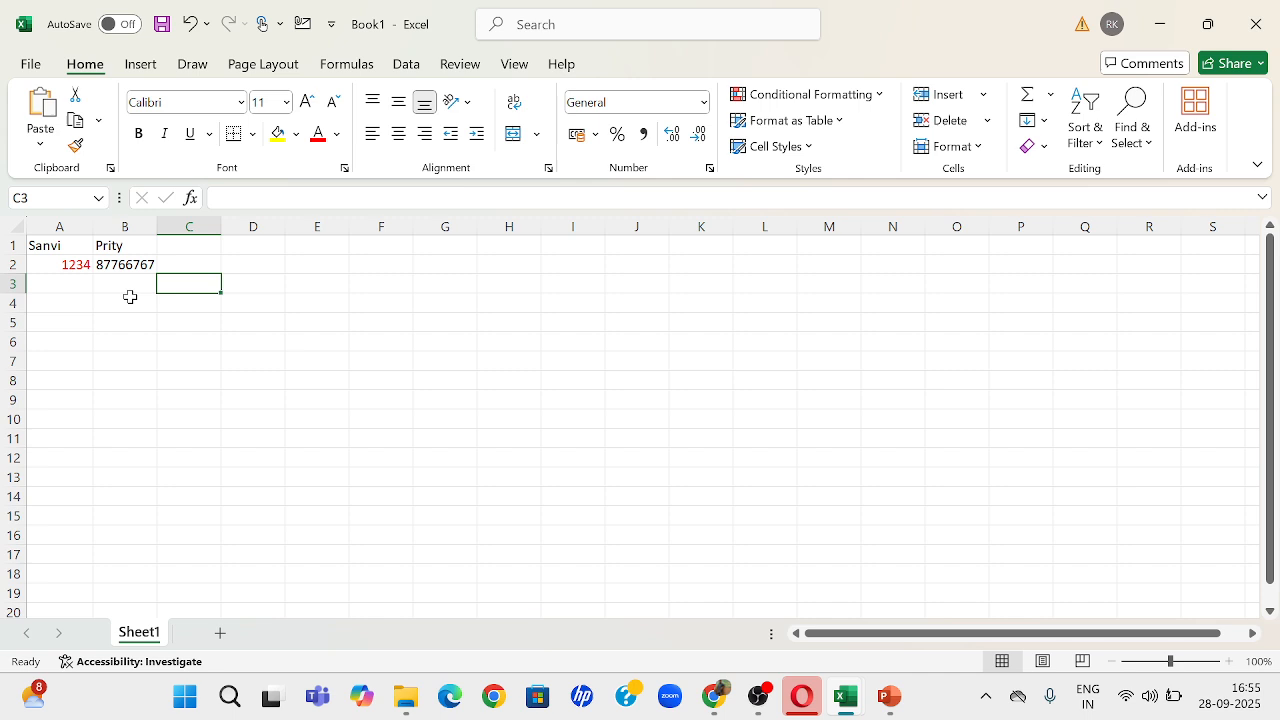
click(119, 265)
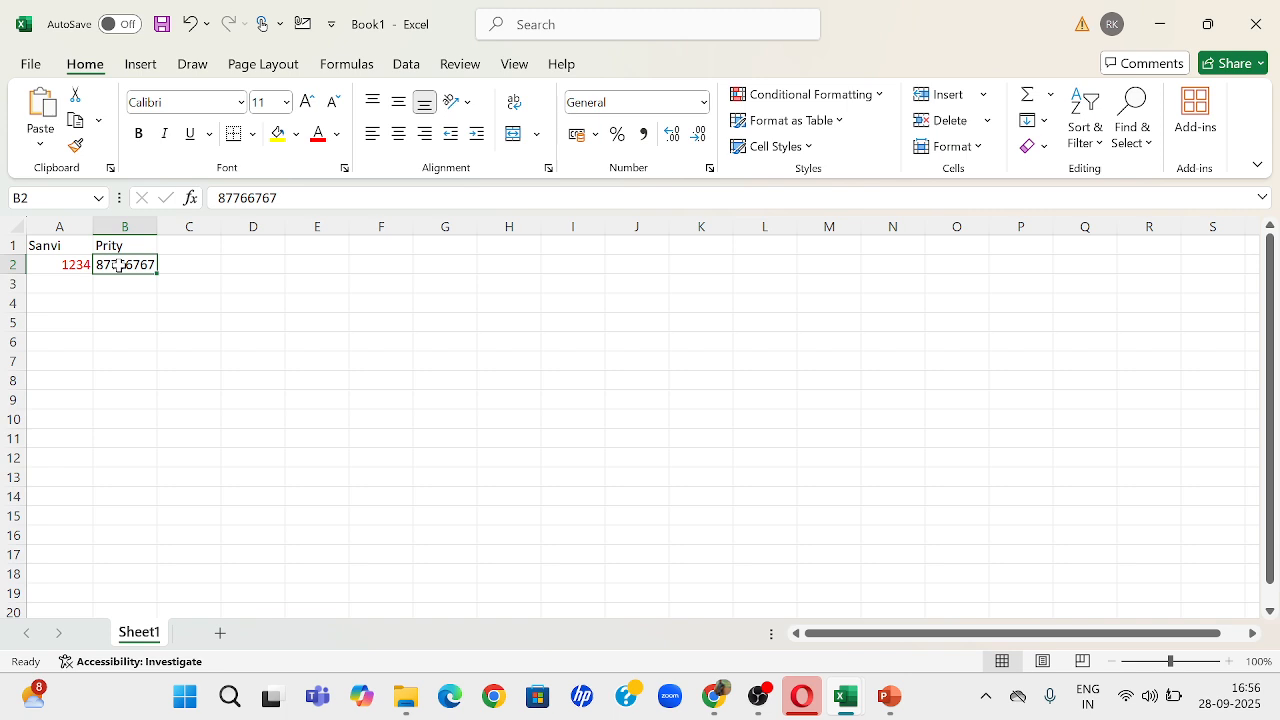
key(F4)
click(281, 338)
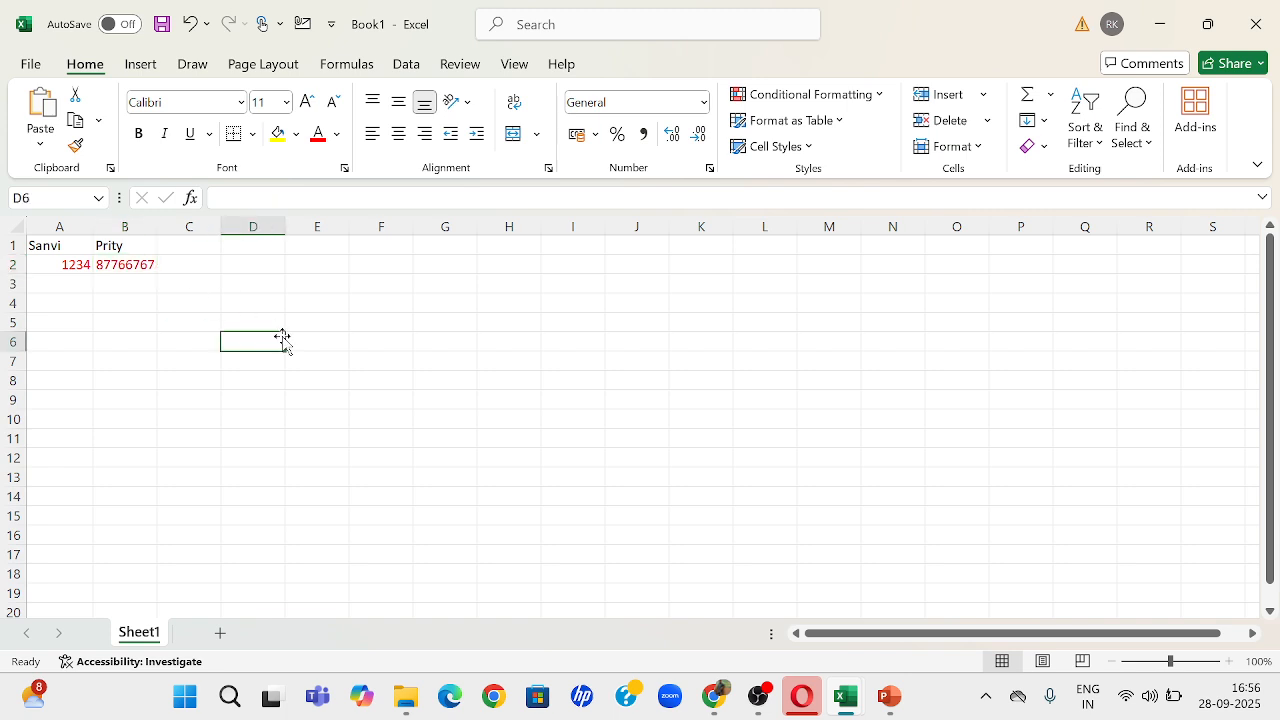
Step: Delete cell B2 with the remaining cells shifted left, and undo the deletion
click(65, 262)
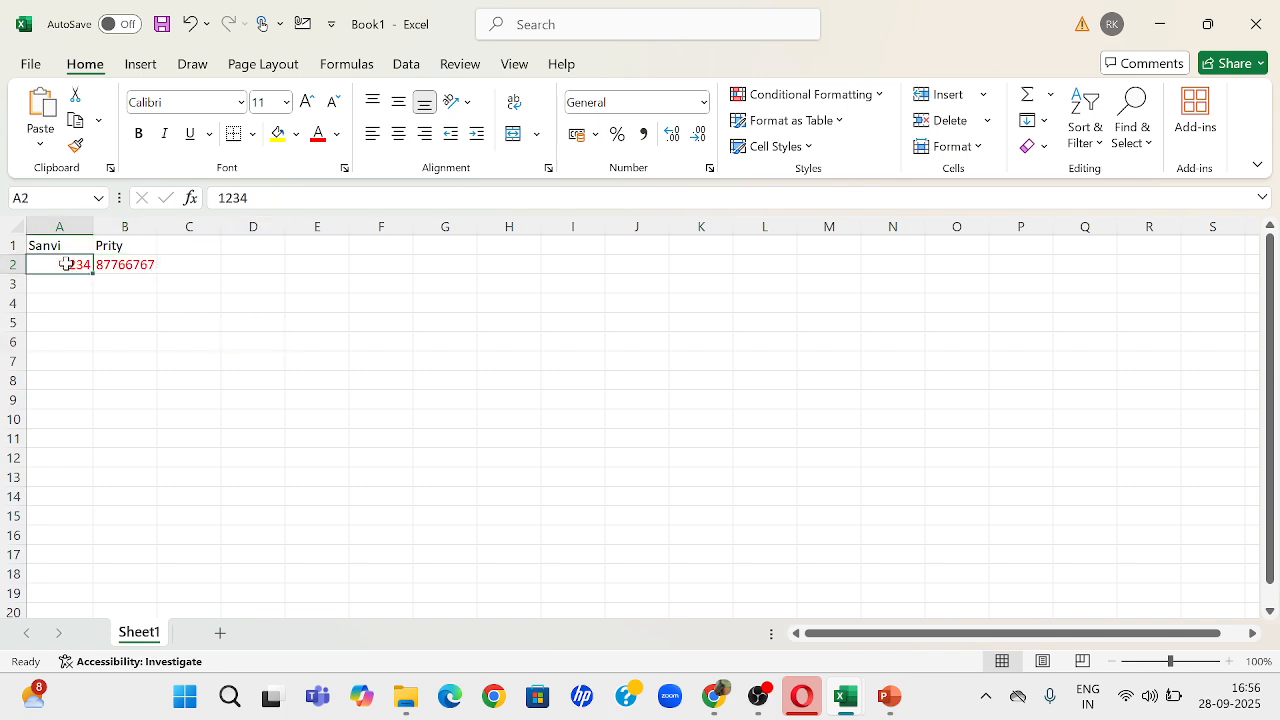
click(131, 266)
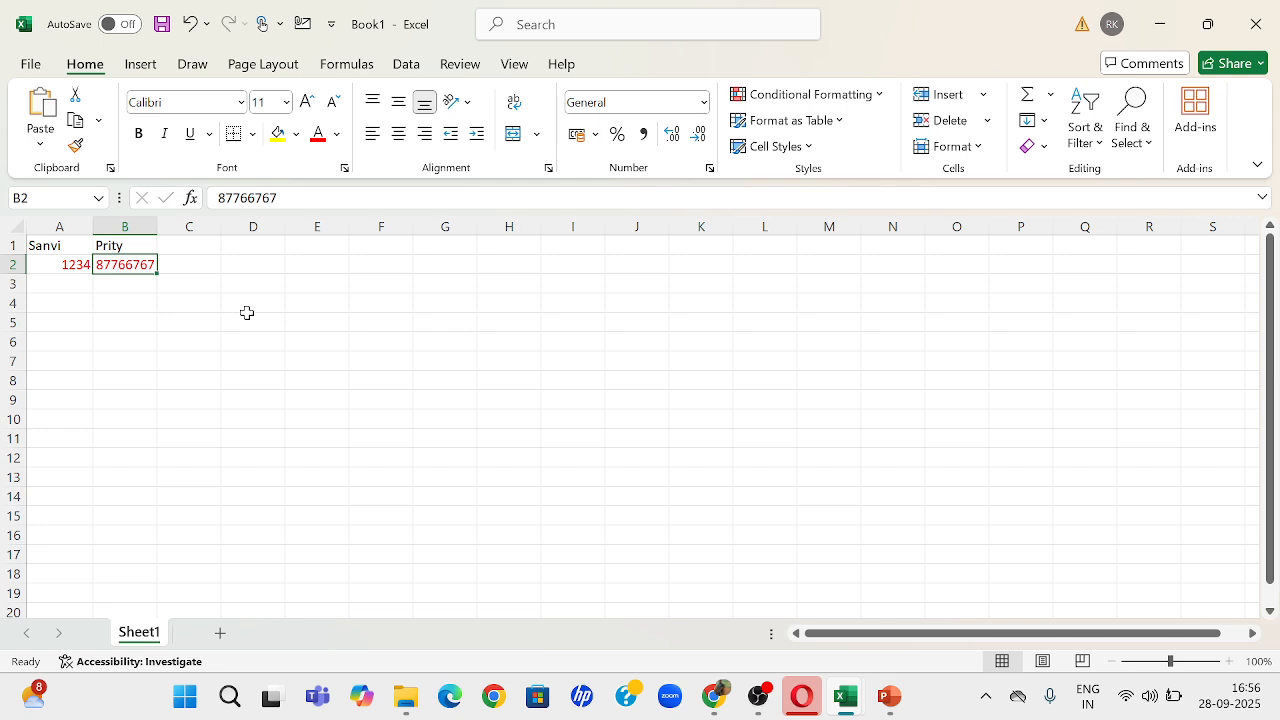
right_click(121, 263)
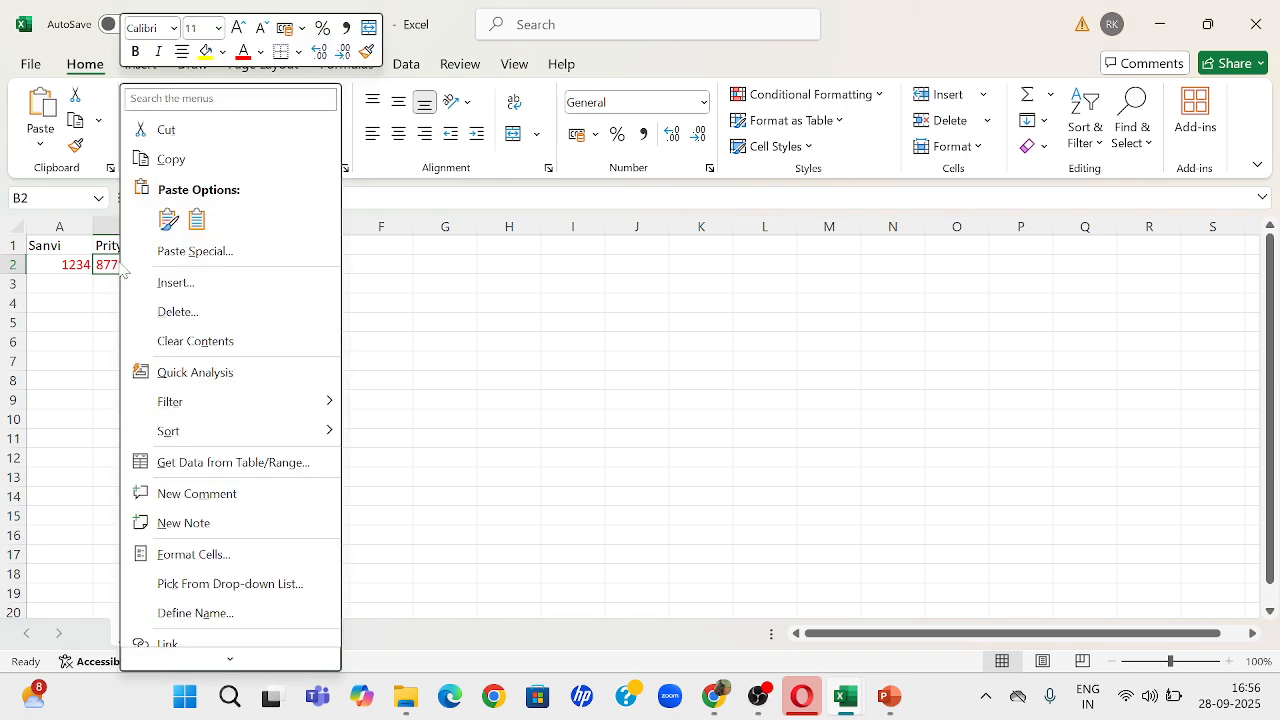
click(180, 311)
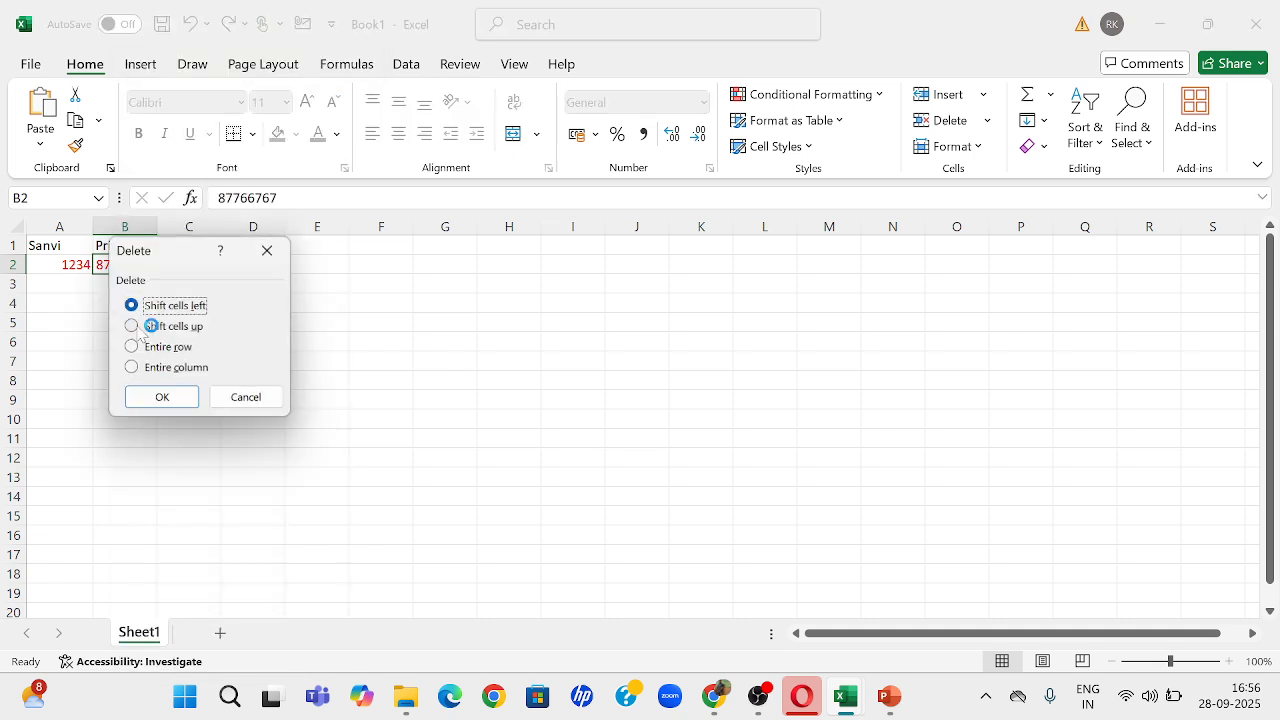
click(166, 398)
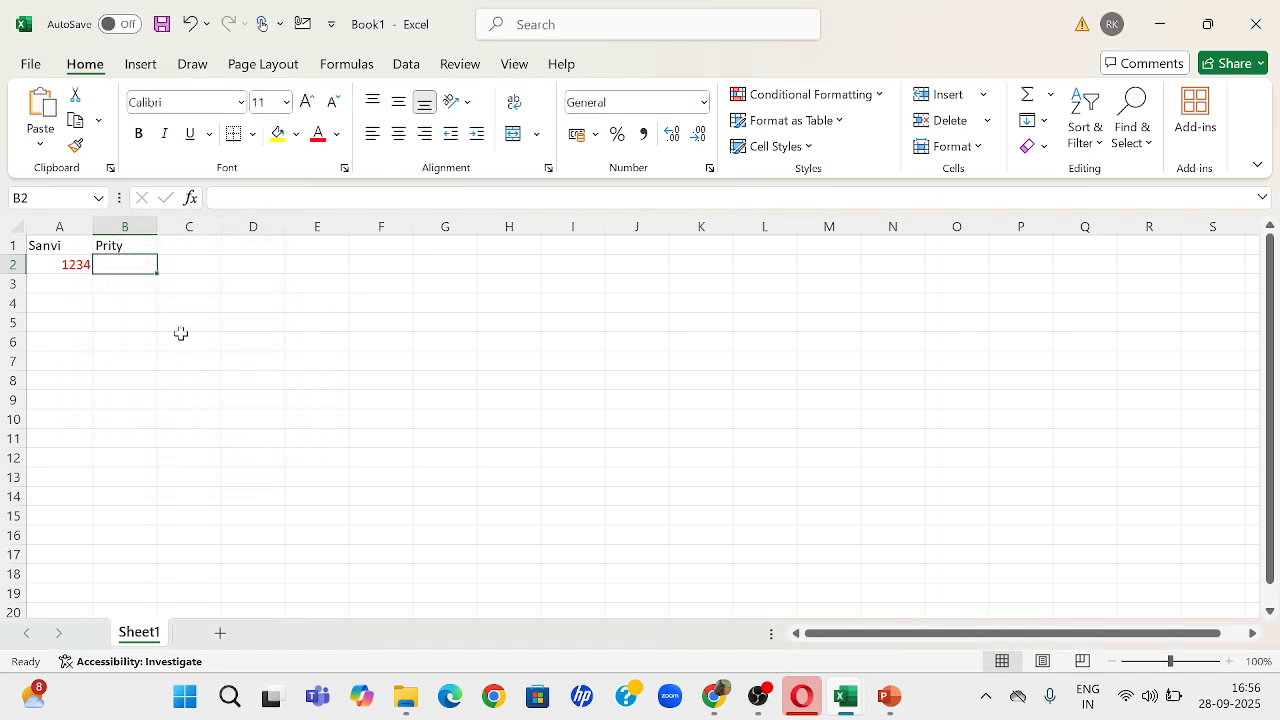
click(236, 330)
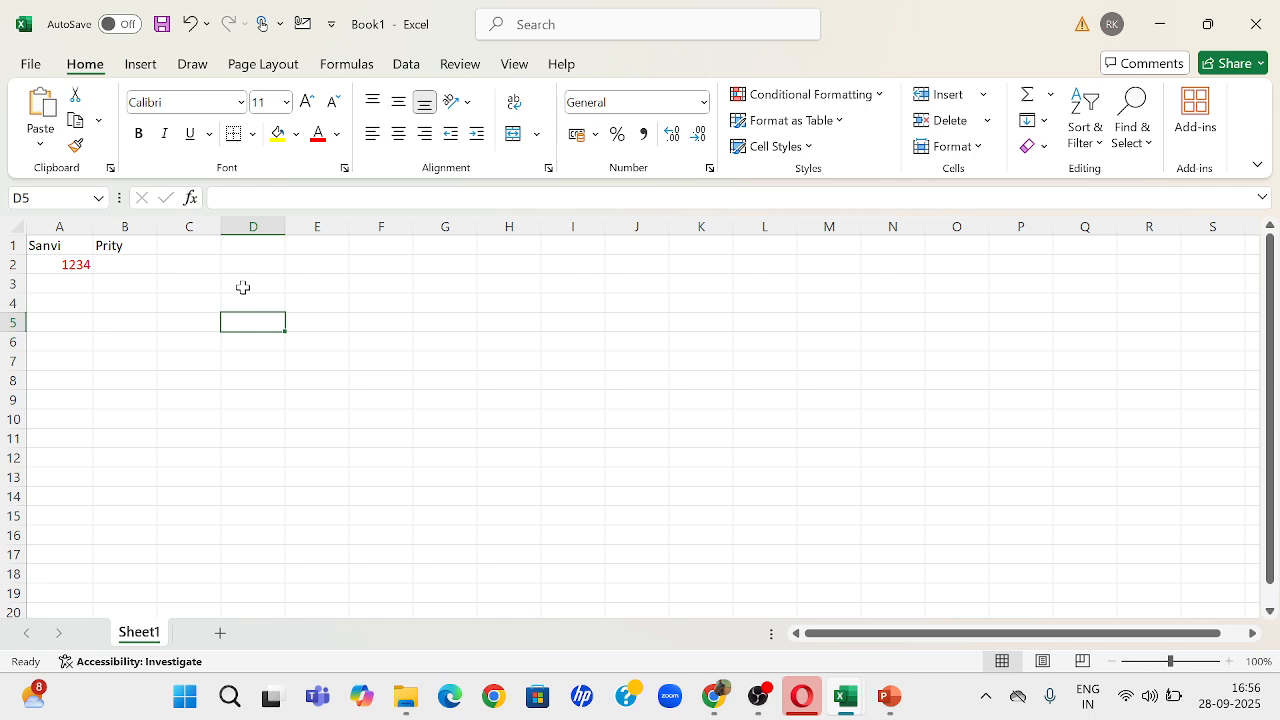
key(ctrl+z)
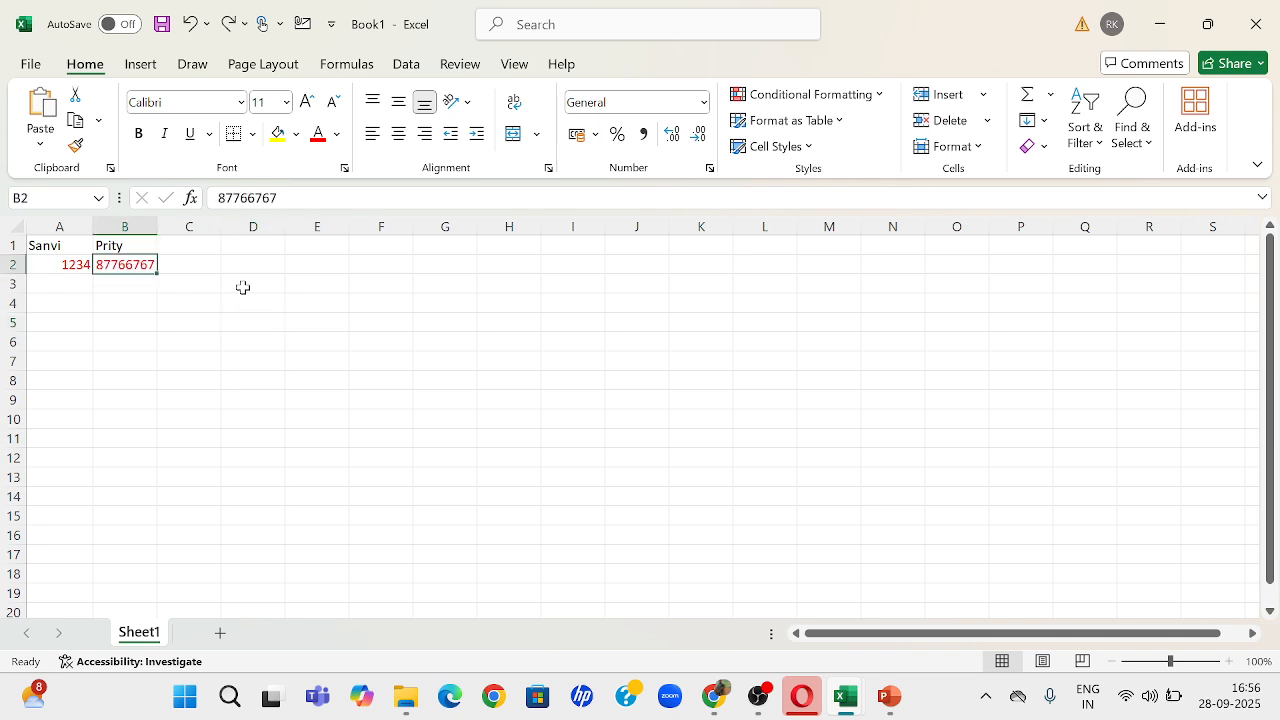
Step: Switch to the PowerPoint outline to view slide 12 on the Autofill feature, and return to Excel
key(alt+Tab)
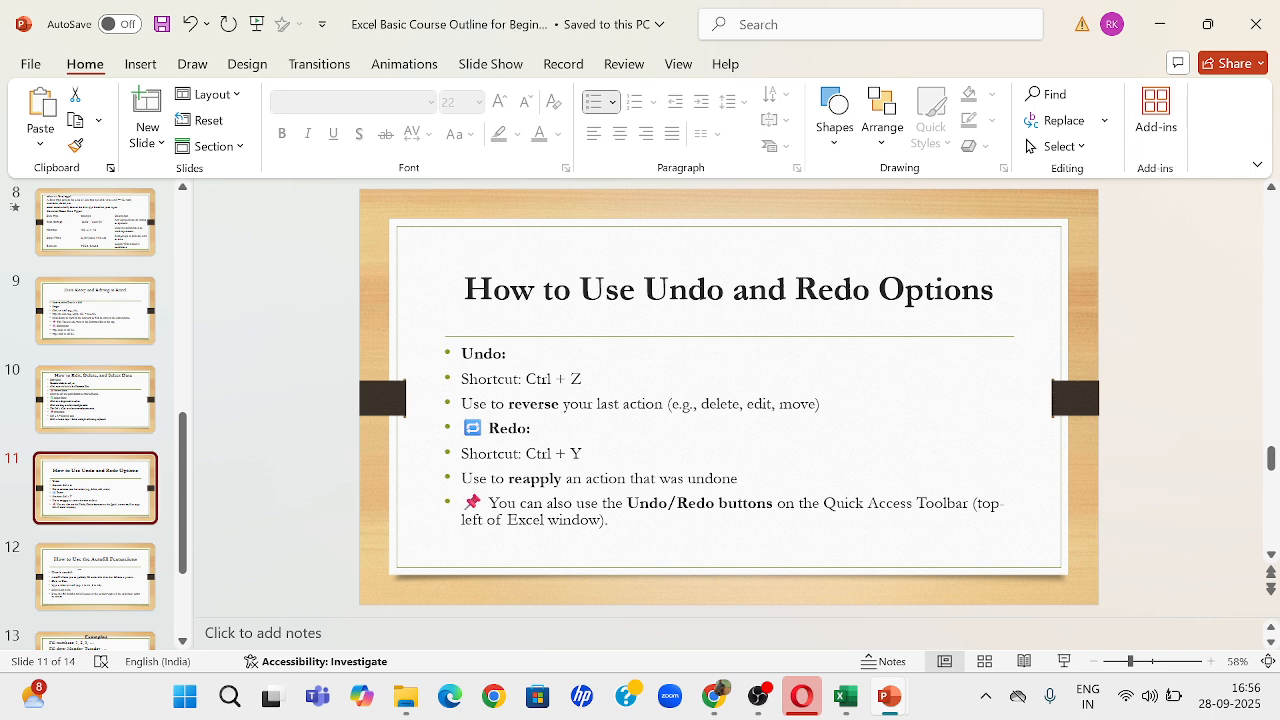
click(110, 550)
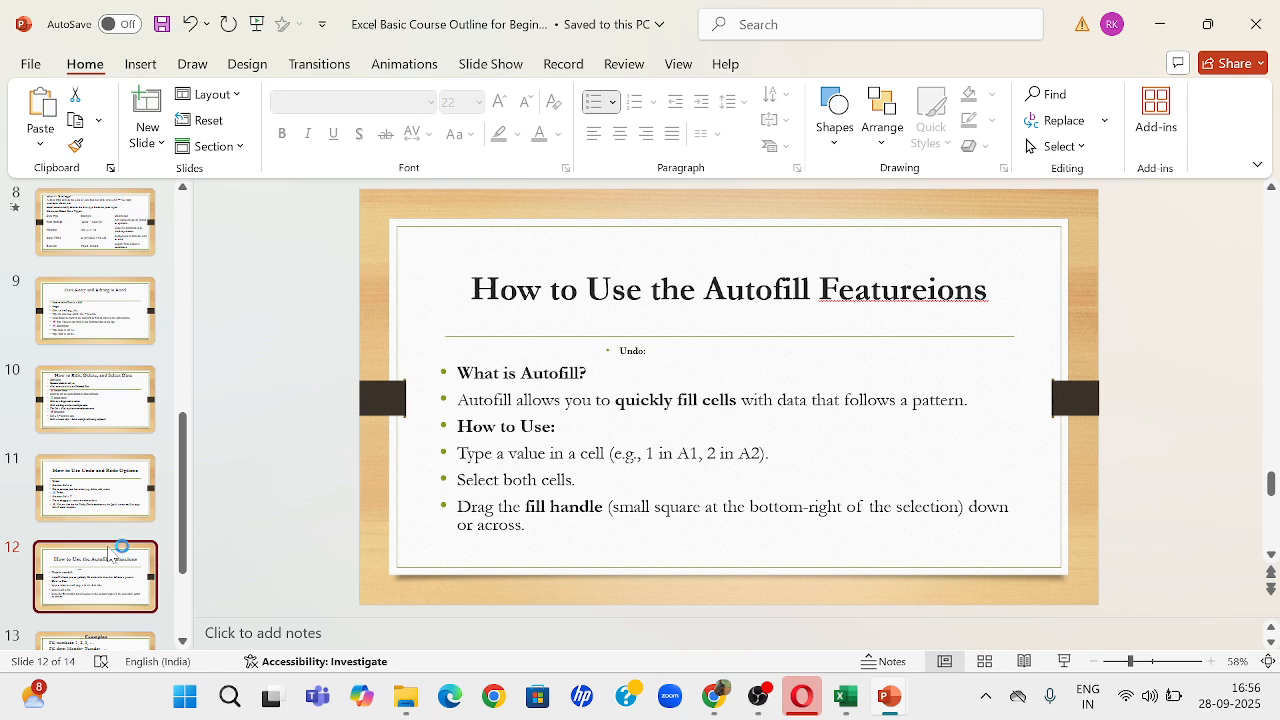
key(alt+Tab)
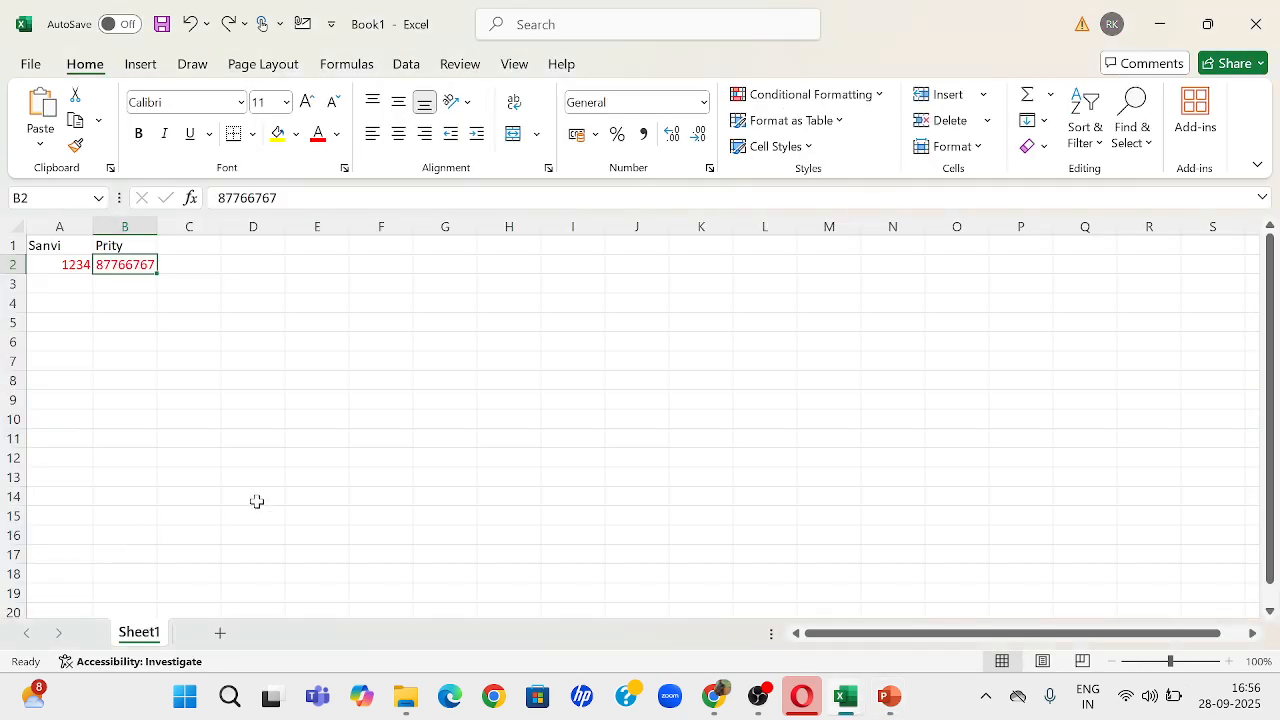
Step: Enter the numbers 1, 2, 3 and 4 in cells D2 to D5
click(262, 258)
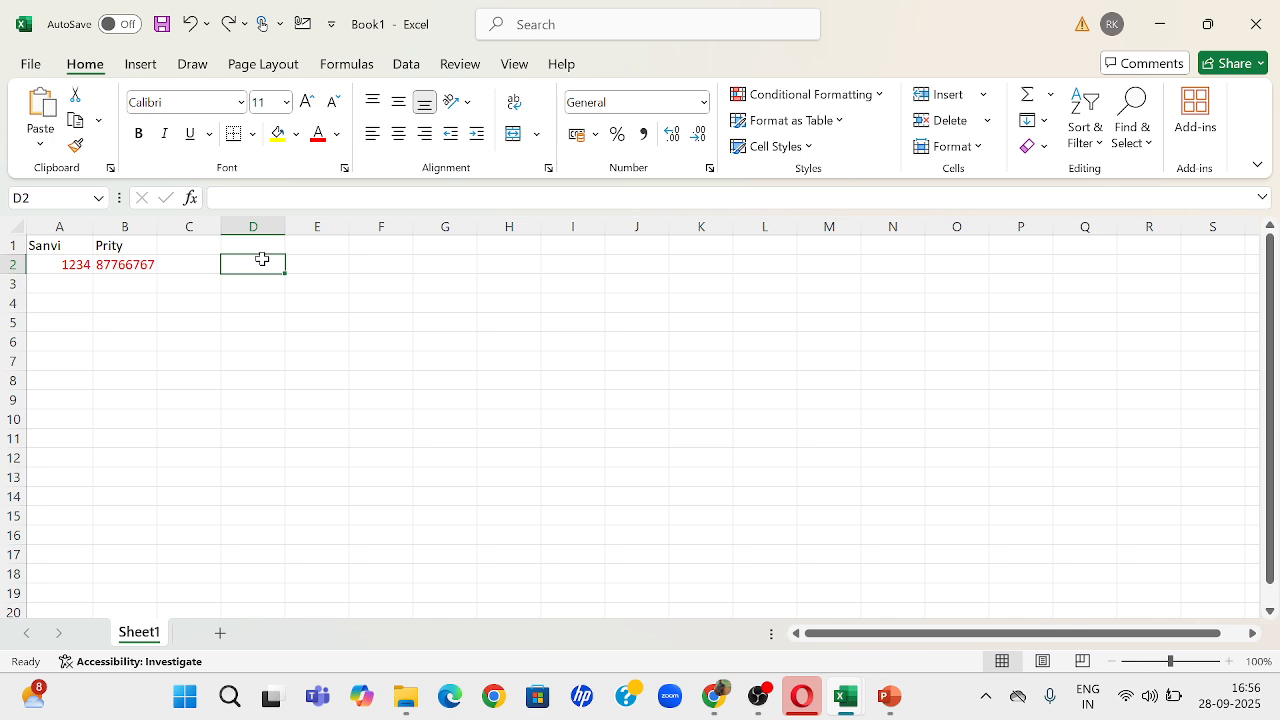
text(1)
key(Return)
text(2)
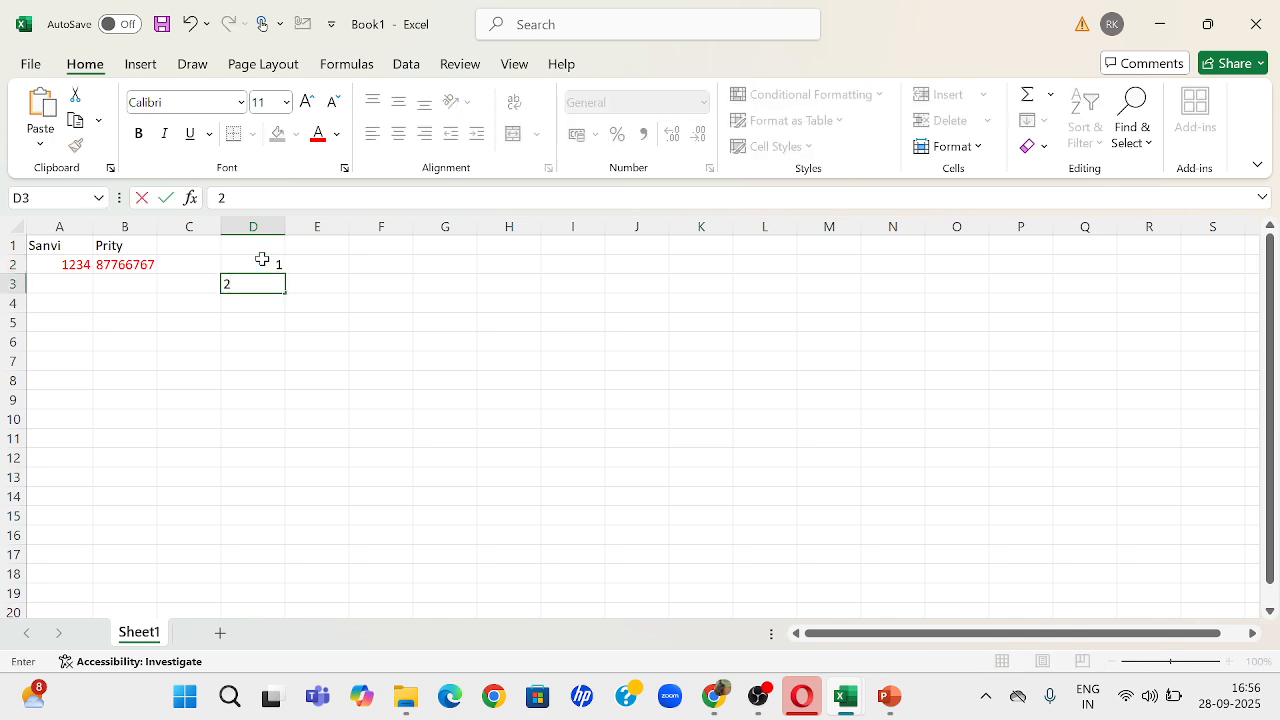
key(Return)
text(34)
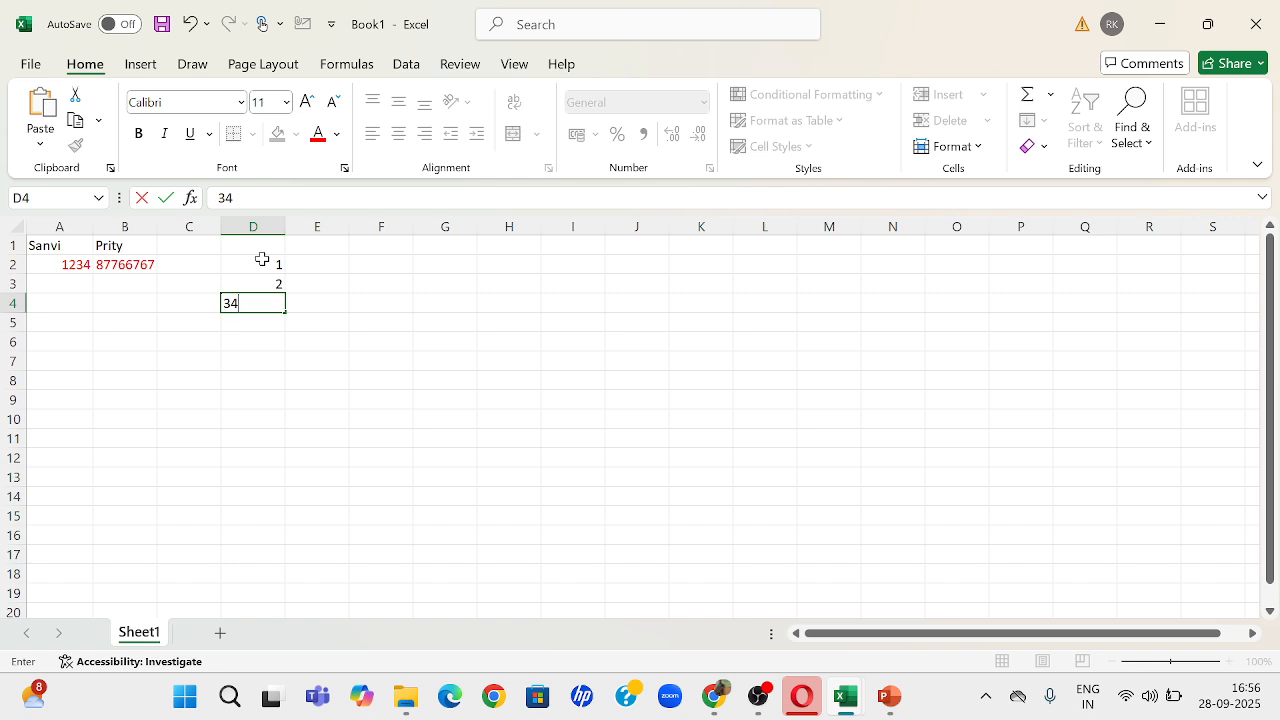
key(BackSpace)
key(BackSpace)
text(3)
key(Return)
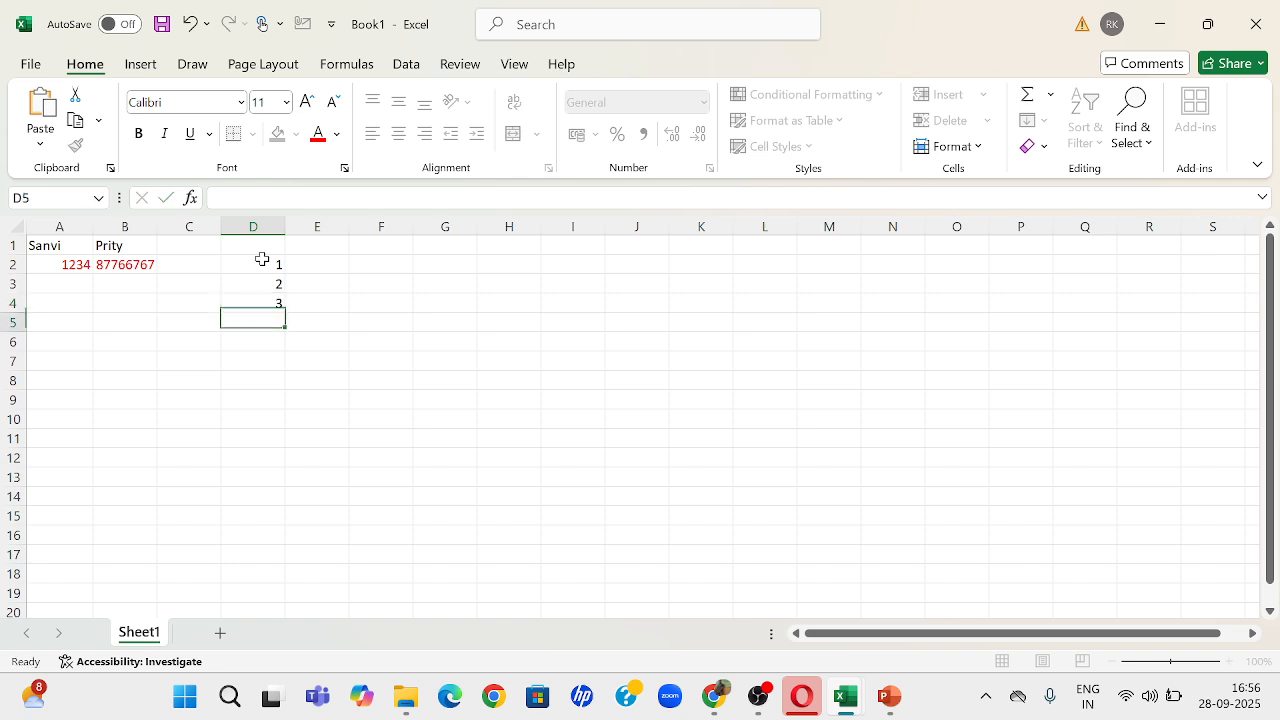
text(4)
key(Return)
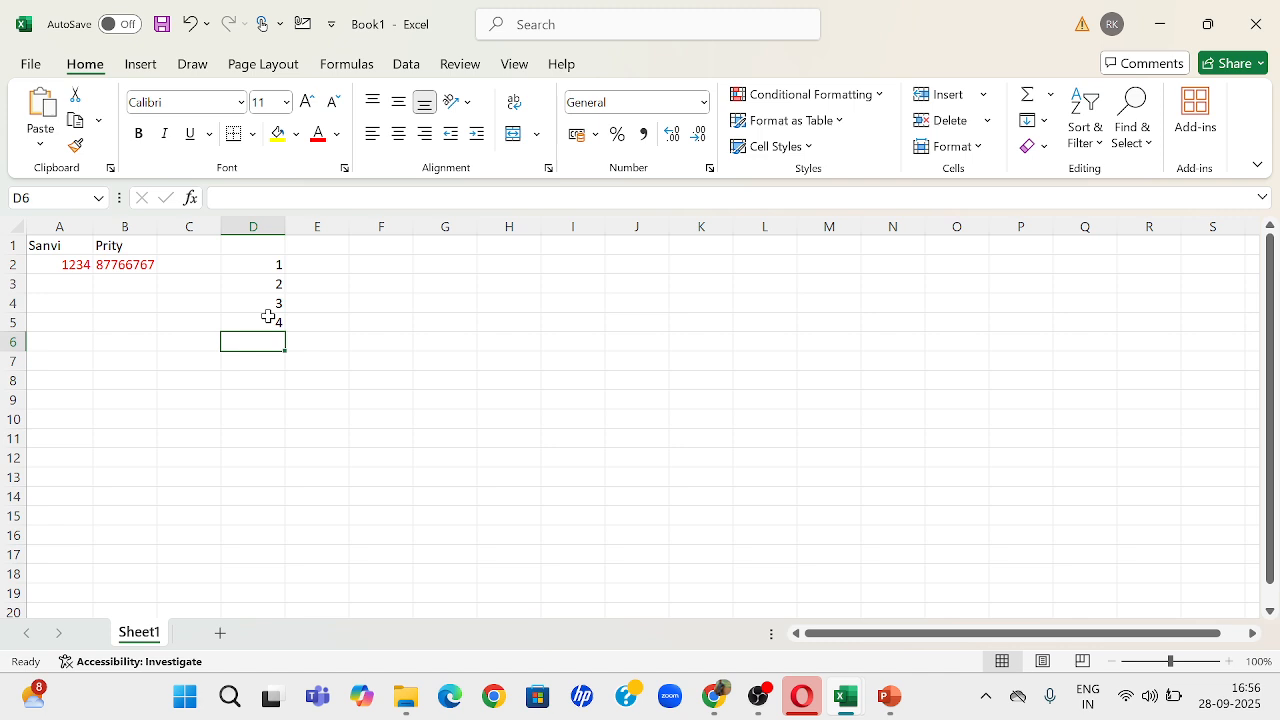
Step: Autofill from cell D5 down to D14 and set the fill option to a series, giving the numbers up to 13
click(266, 319)
drag(285, 332, 282, 508)
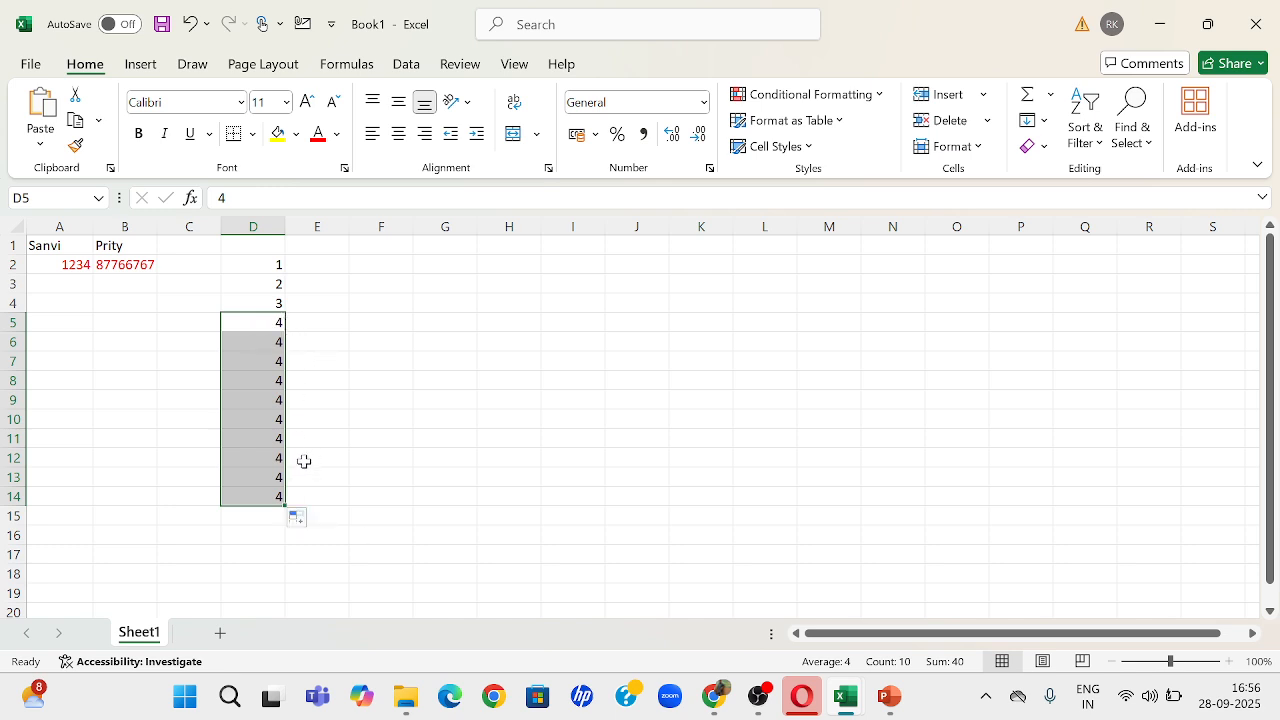
click(302, 462)
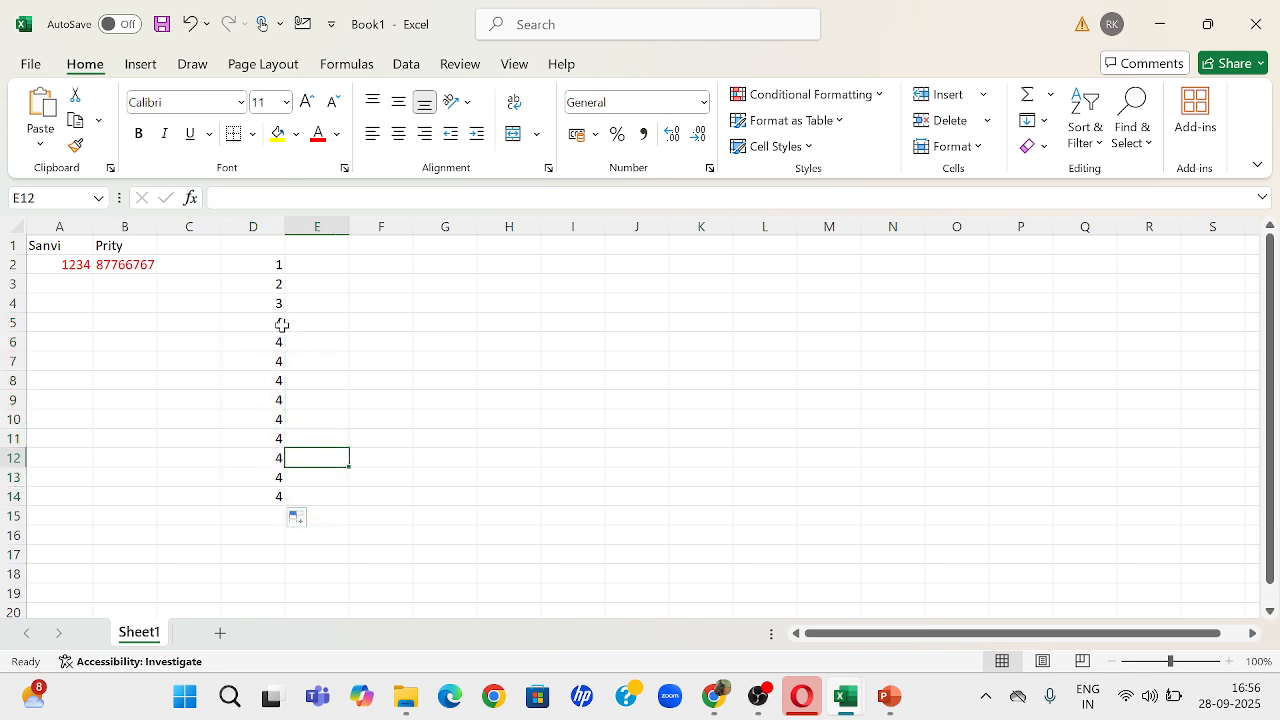
click(305, 519)
click(340, 568)
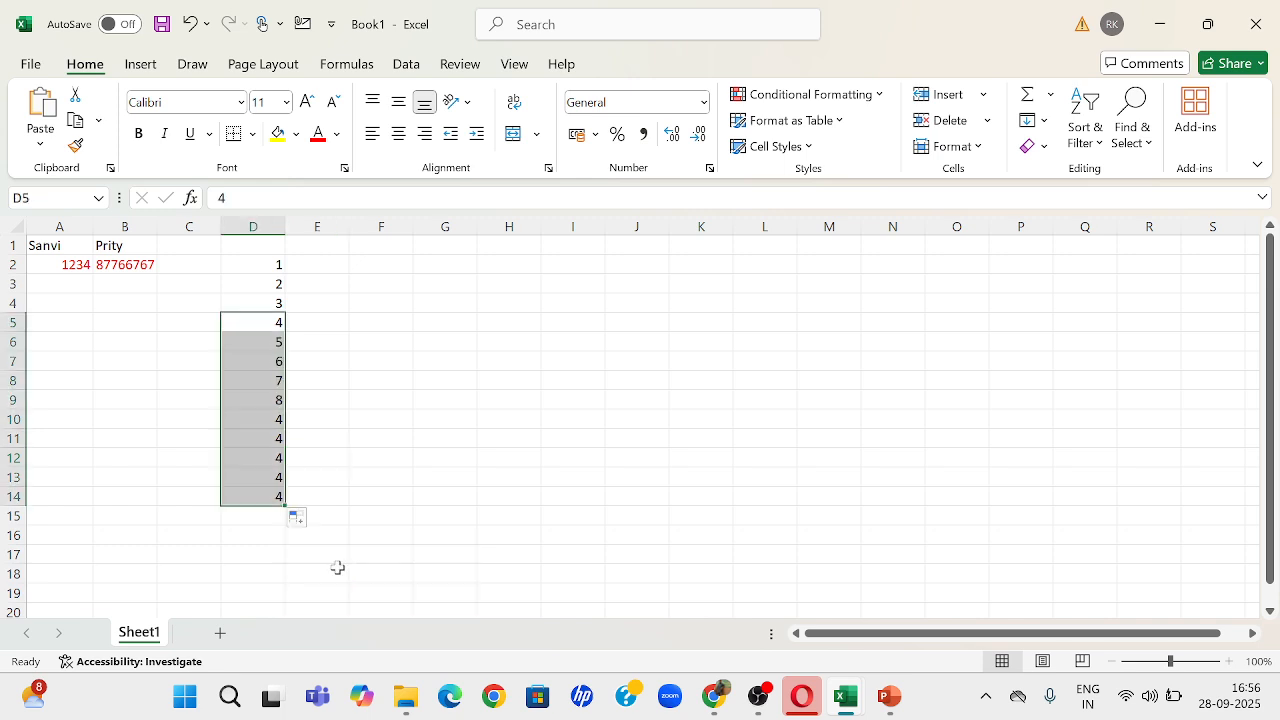
drag(251, 264, 252, 498)
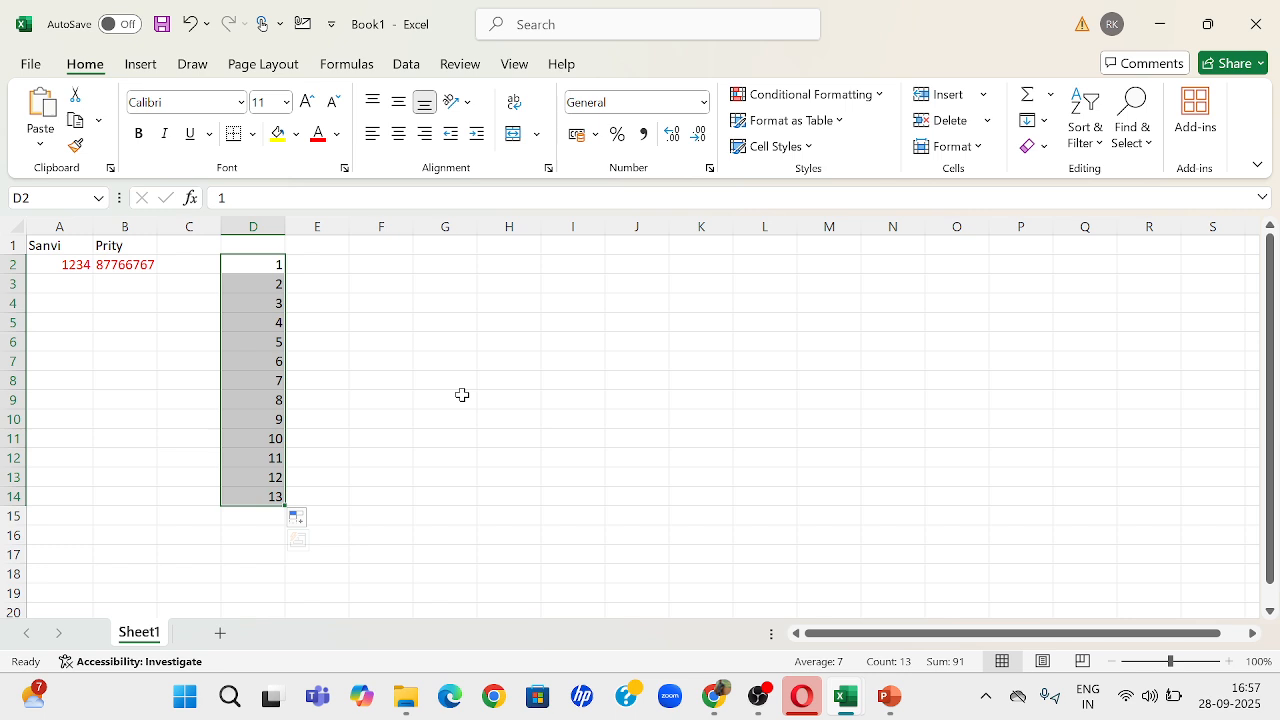
click(315, 264)
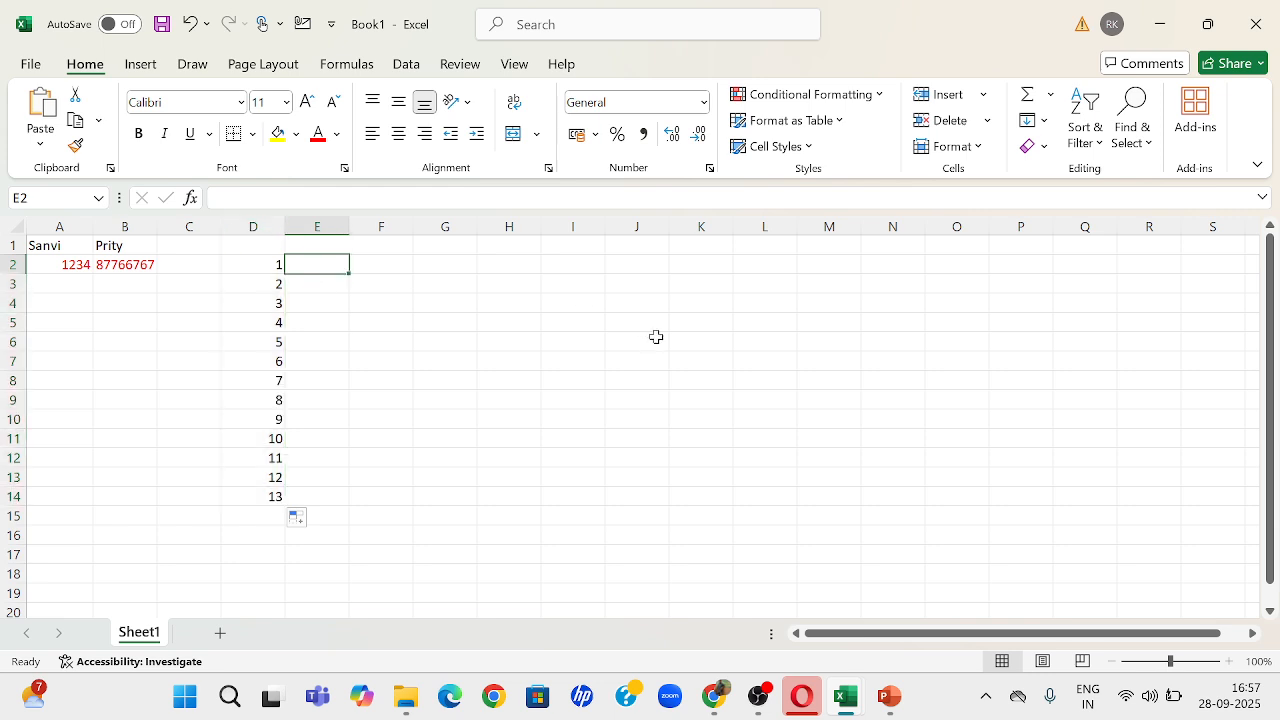
Step: Extend the number series by autofilling from cell D14 down to D23 as a series up to 22
click(270, 497)
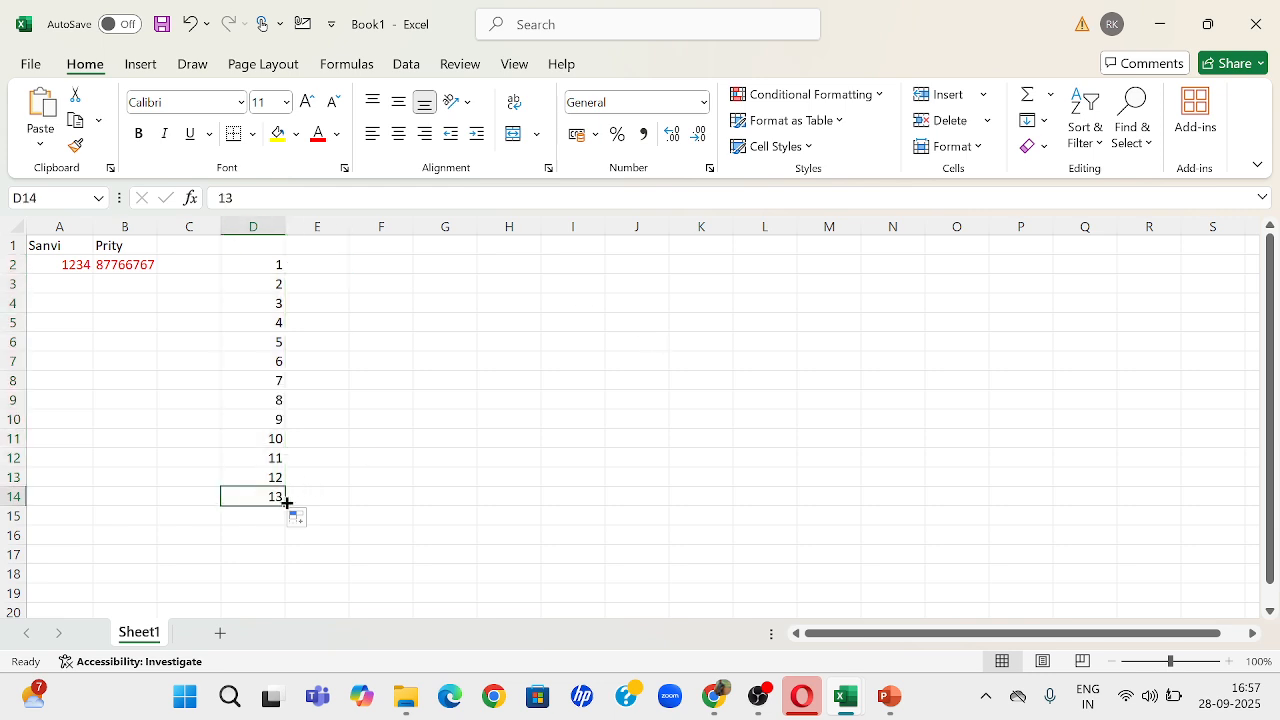
drag(287, 502, 274, 623)
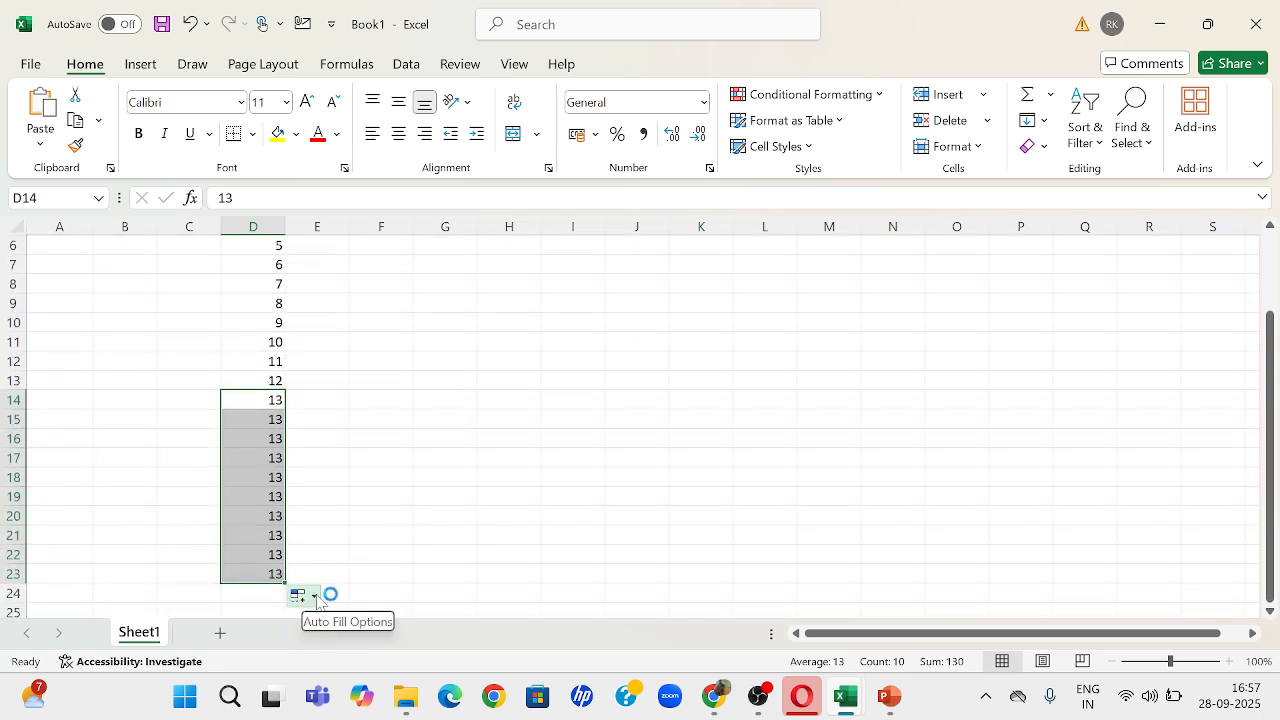
click(307, 597)
click(345, 505)
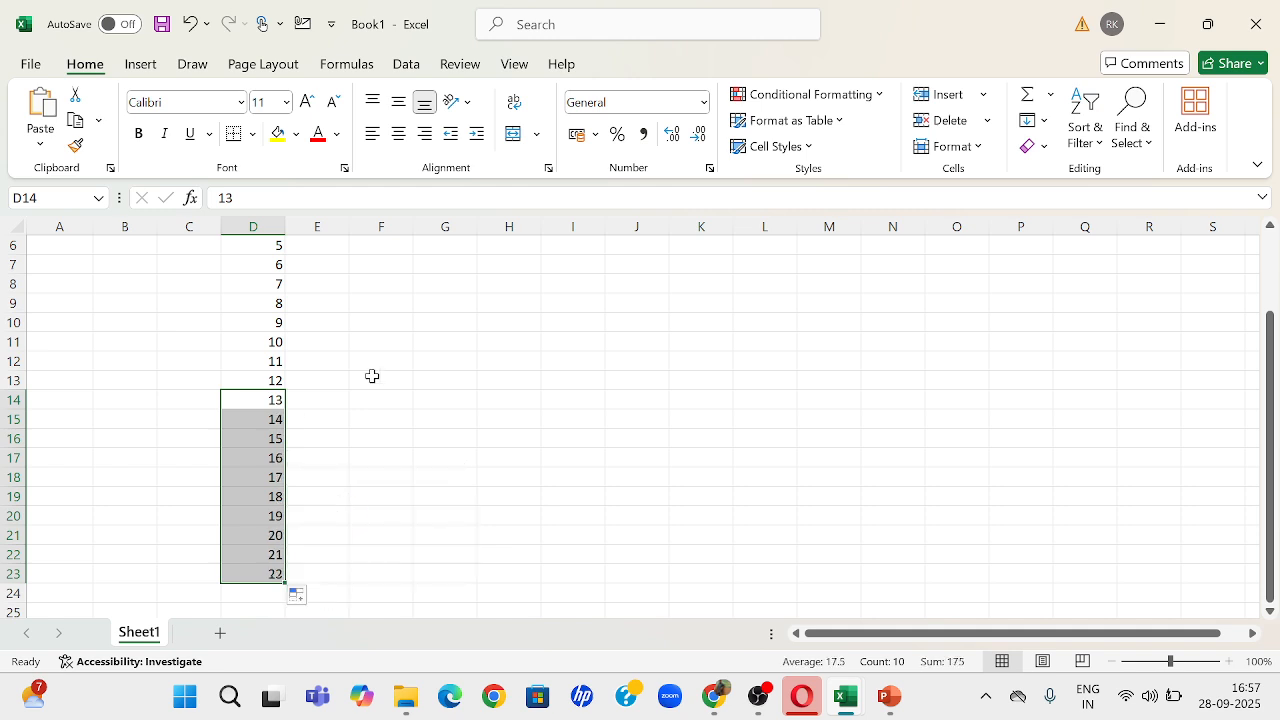
scroll(371, 375, up, 2)
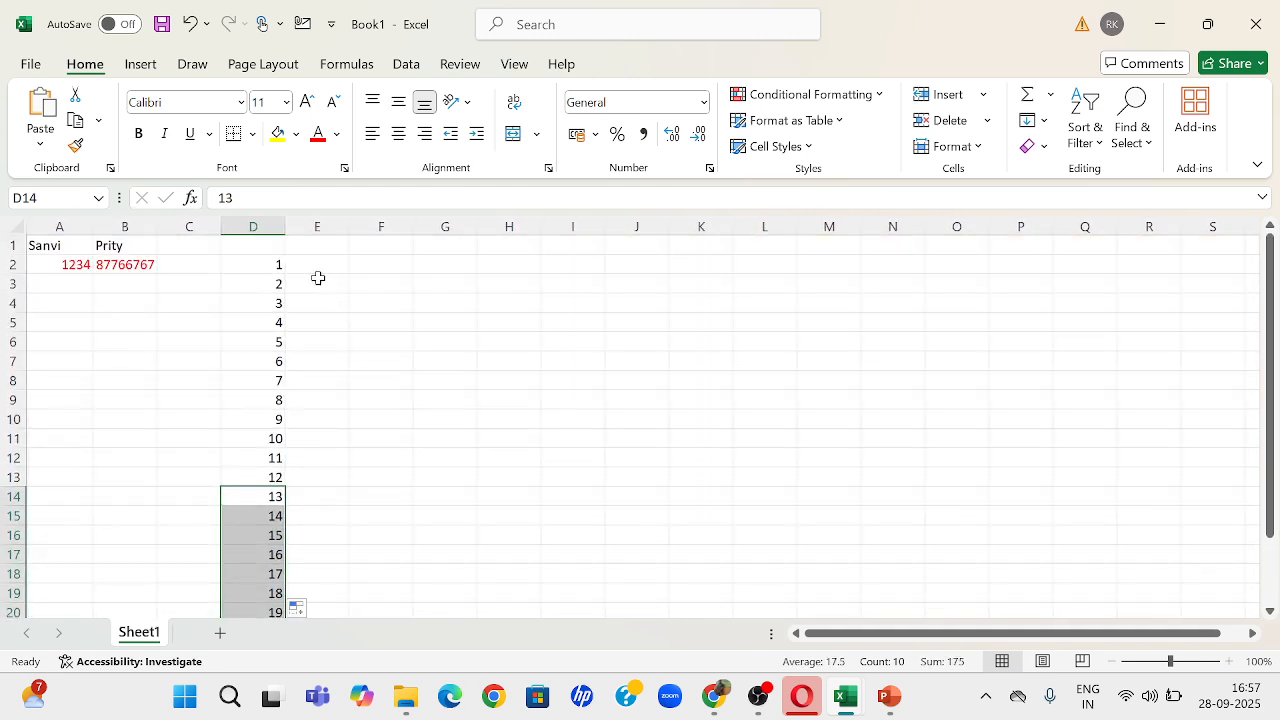
Step: Enter "roll number" in cell E2 and auto-fit the width of column E to the text
click(317, 264)
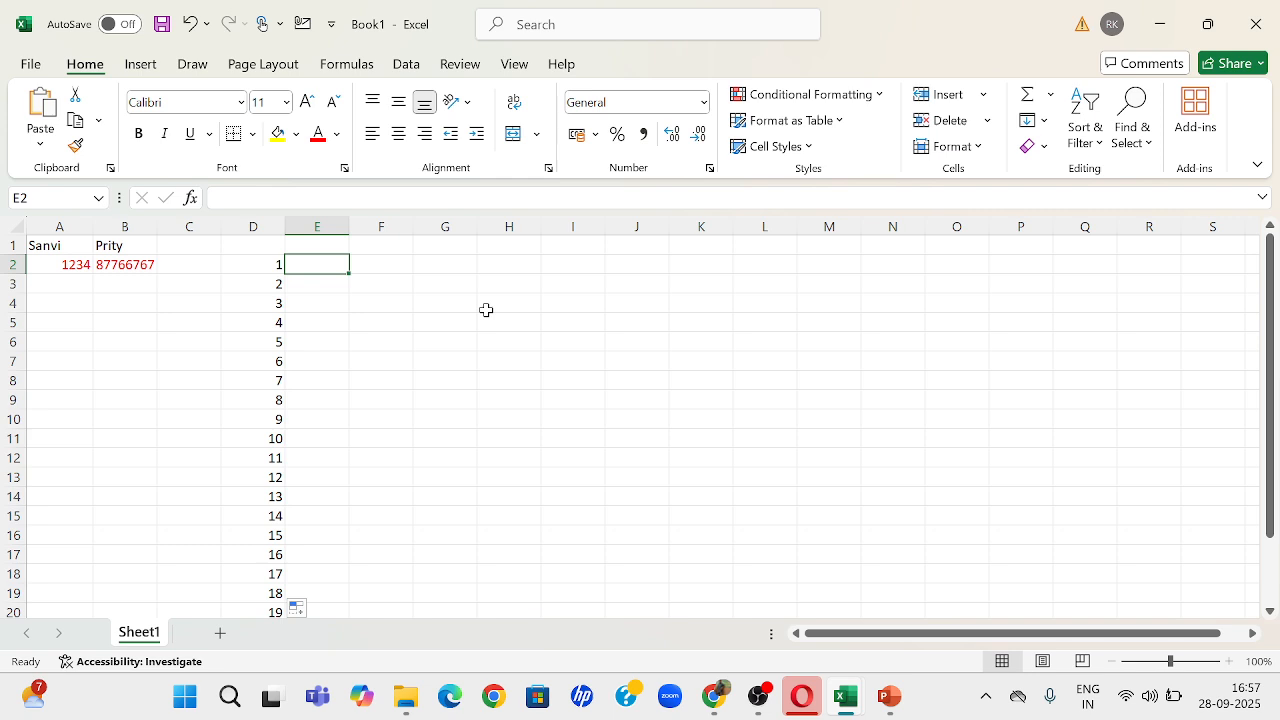
text(rol)
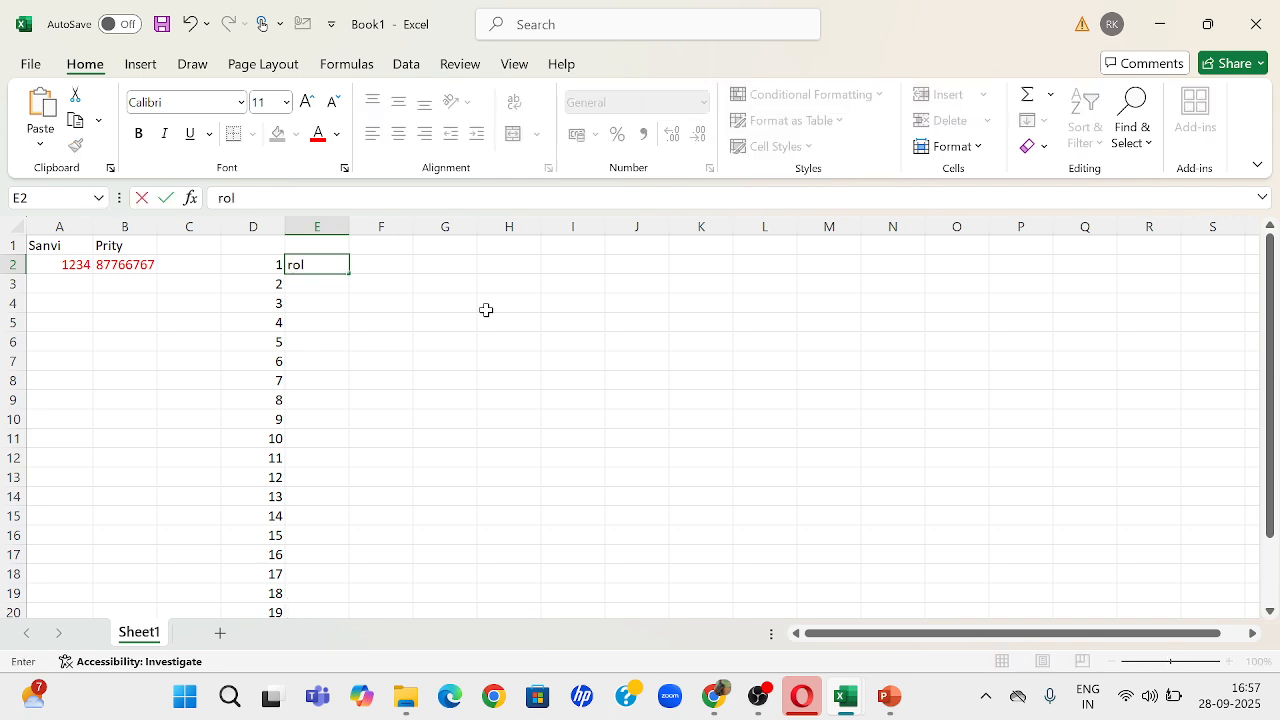
text(l number)
key(Return)
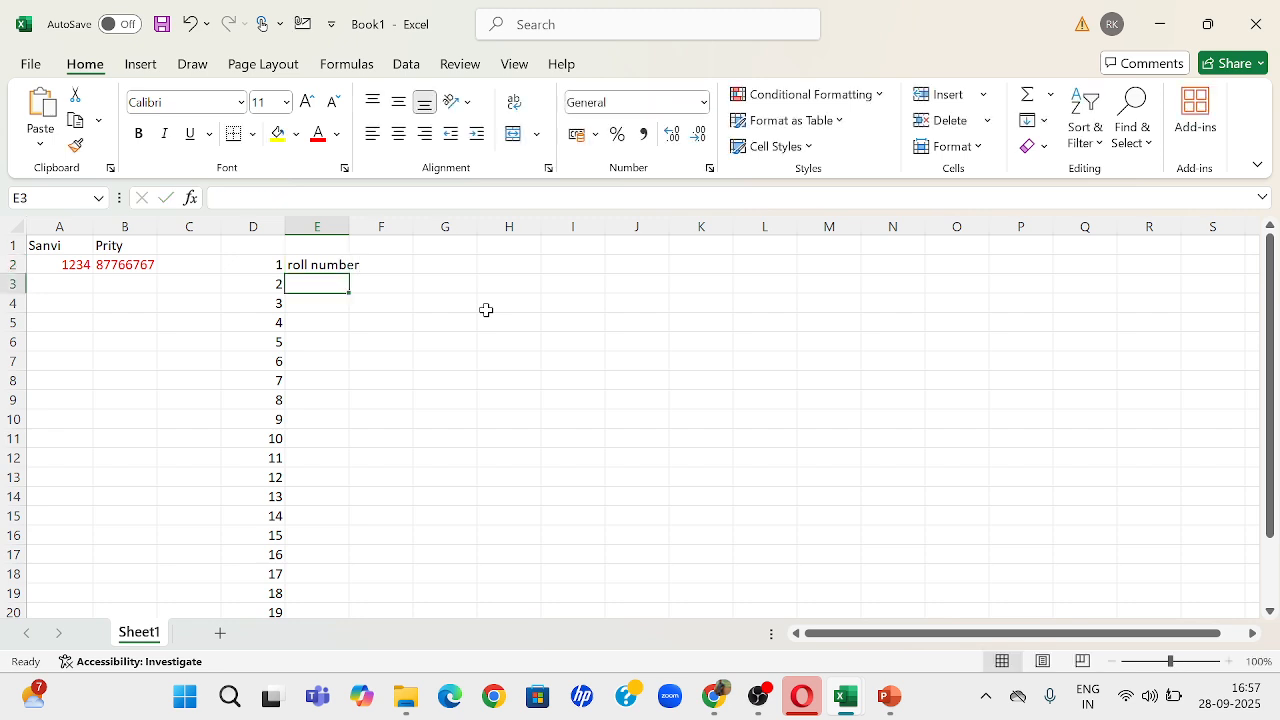
double_click(349, 223)
Step: Autofill the "roll number" text from cell E2 down to E23 beside the numbers, and check the filled range
click(330, 262)
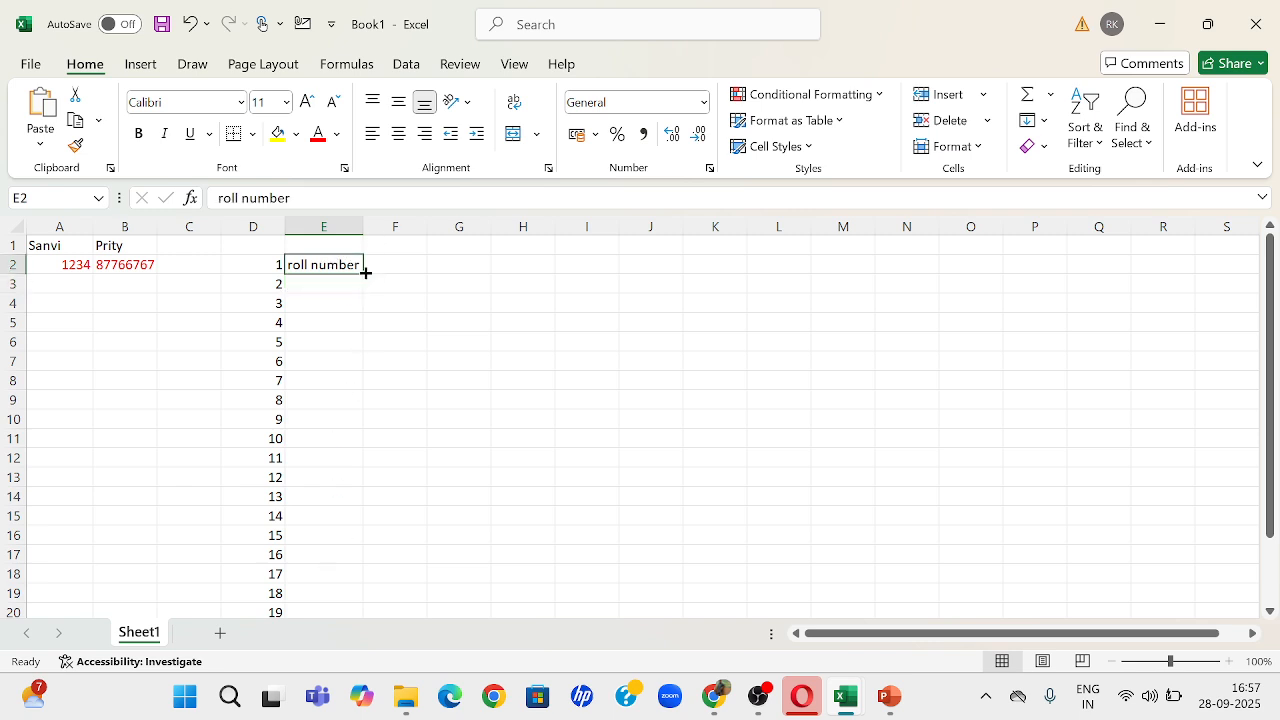
double_click(365, 272)
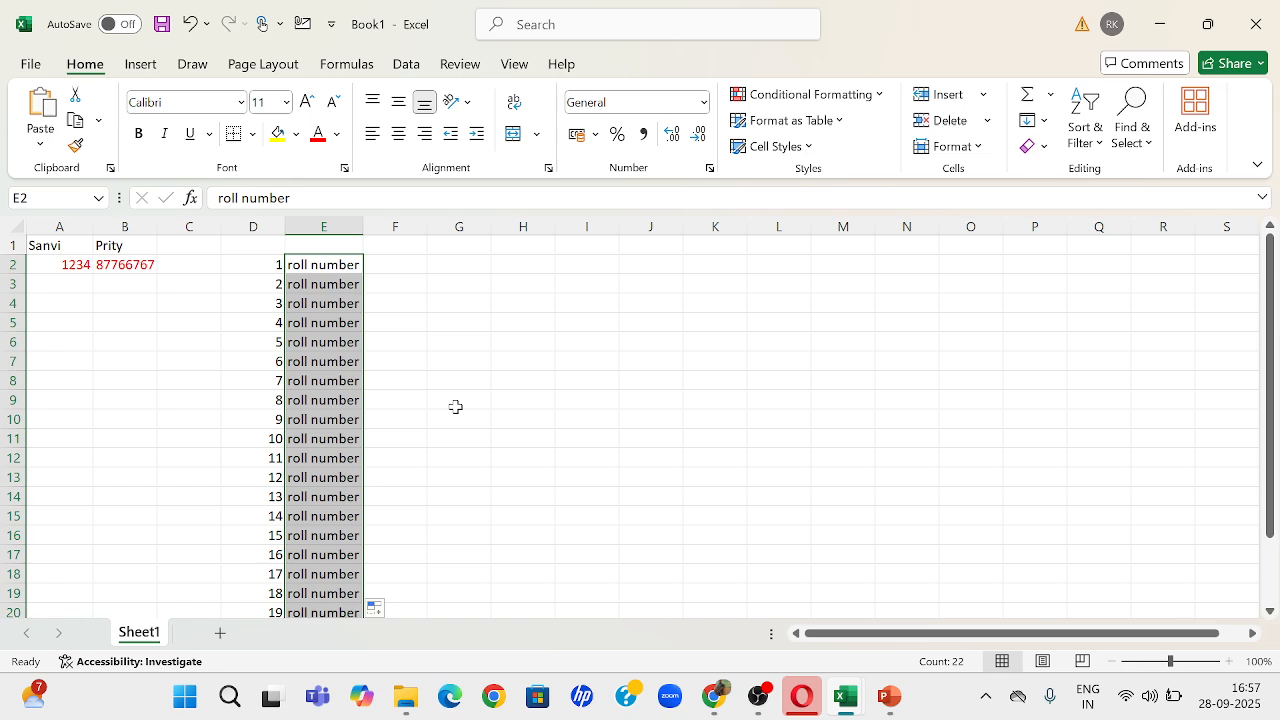
scroll(455, 407, down, 1)
scroll(455, 407, down, 4)
scroll(455, 407, up, 4)
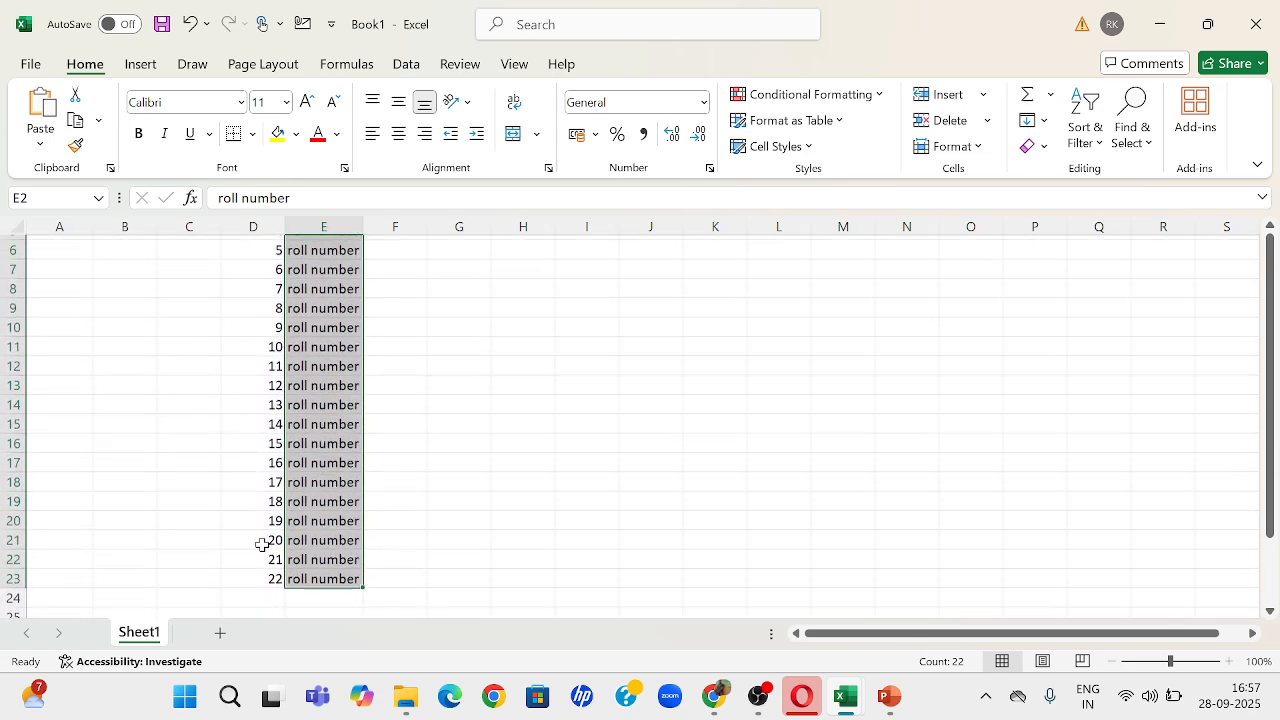
scroll(261, 290, up, 4)
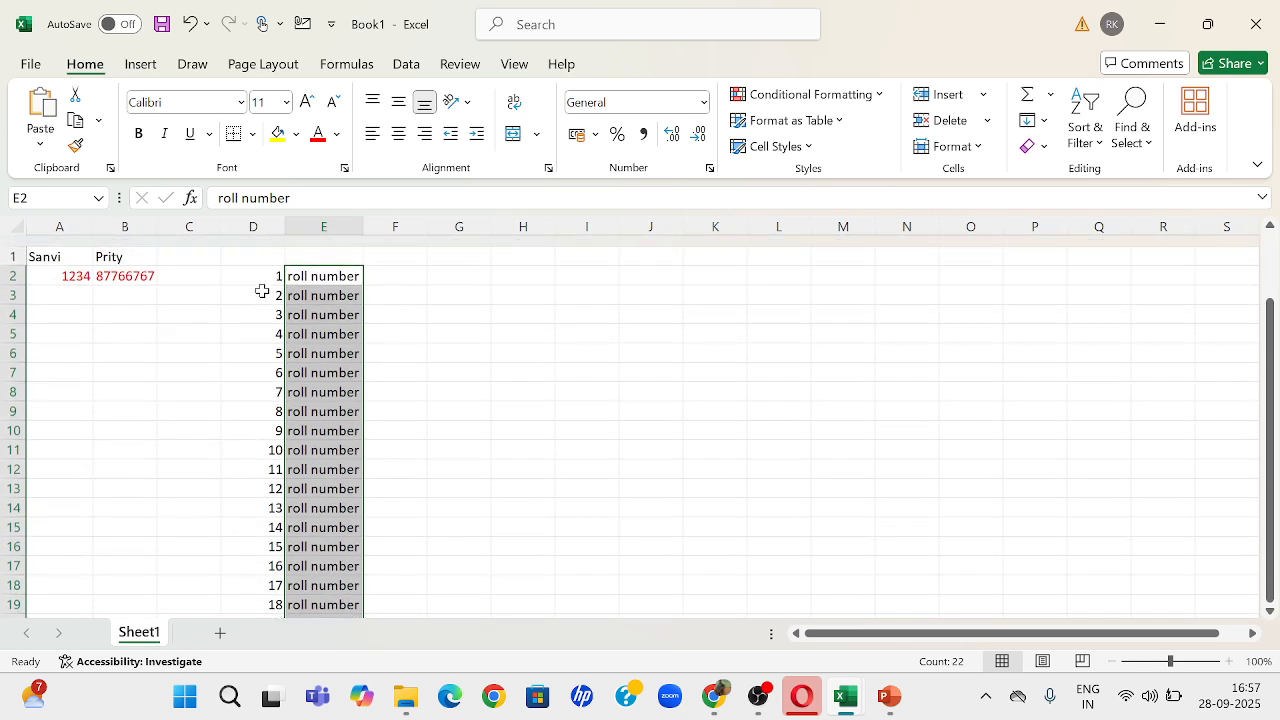
click(211, 338)
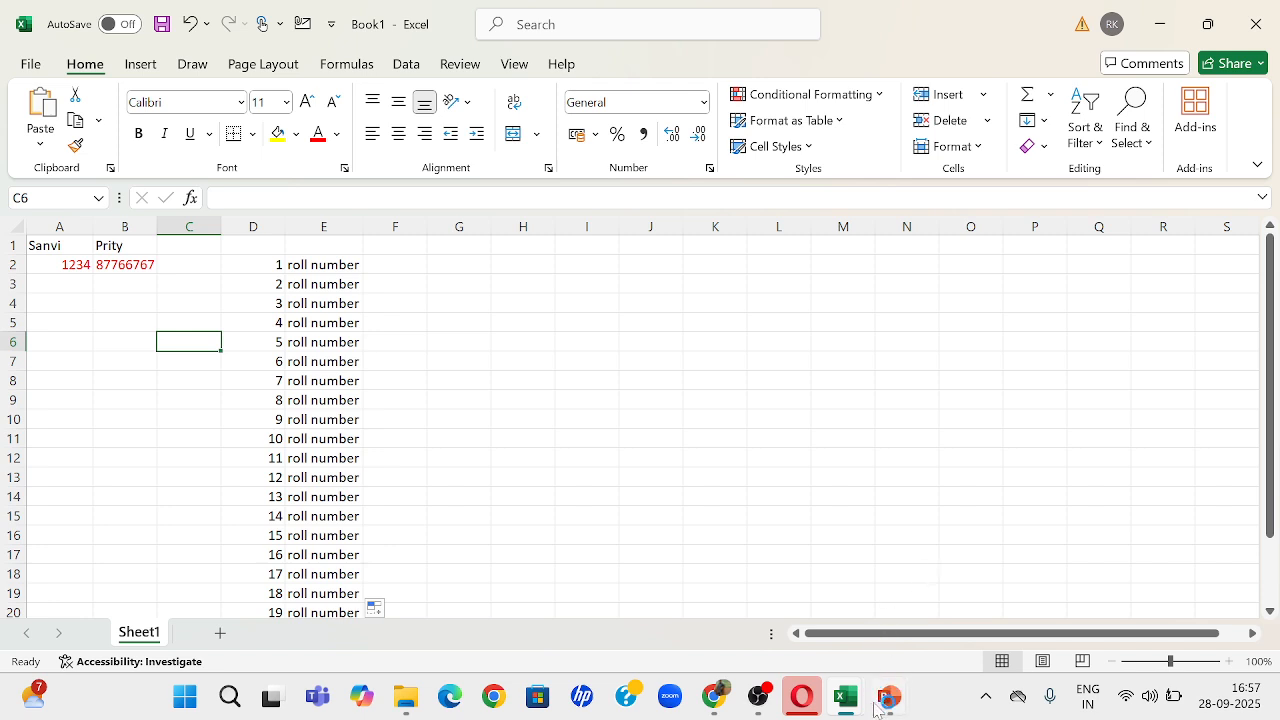
click(760, 700)
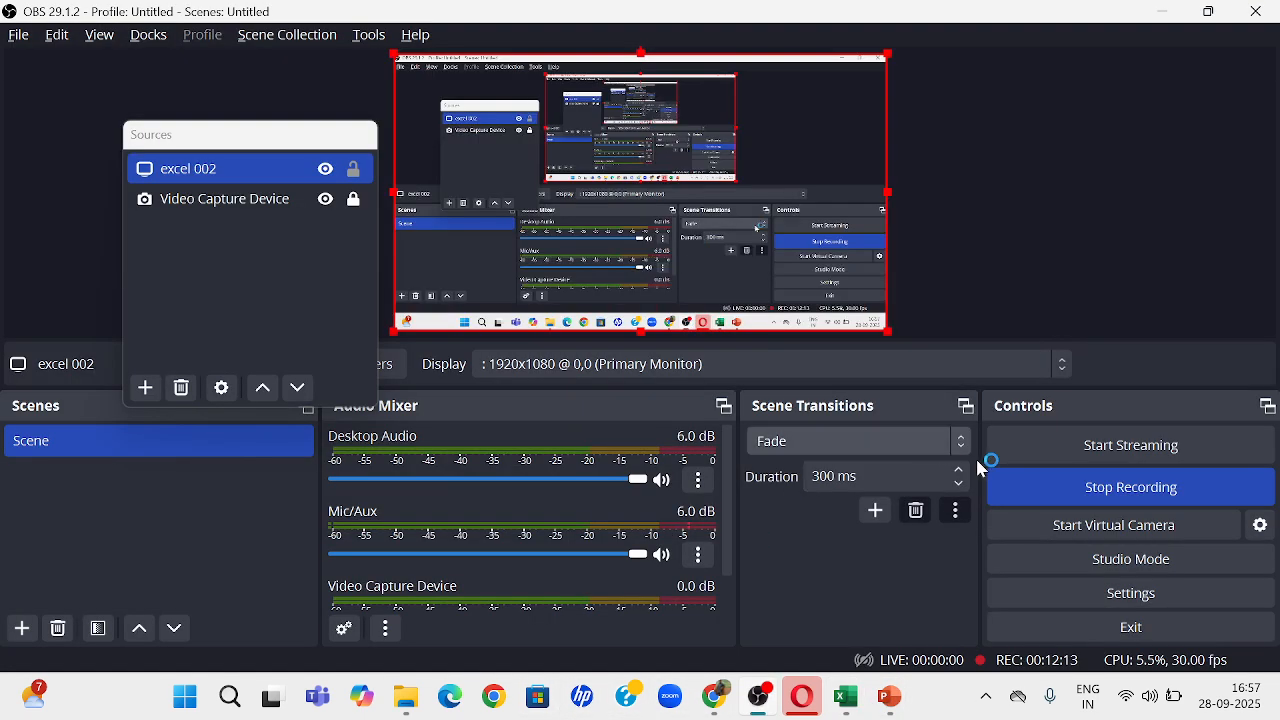